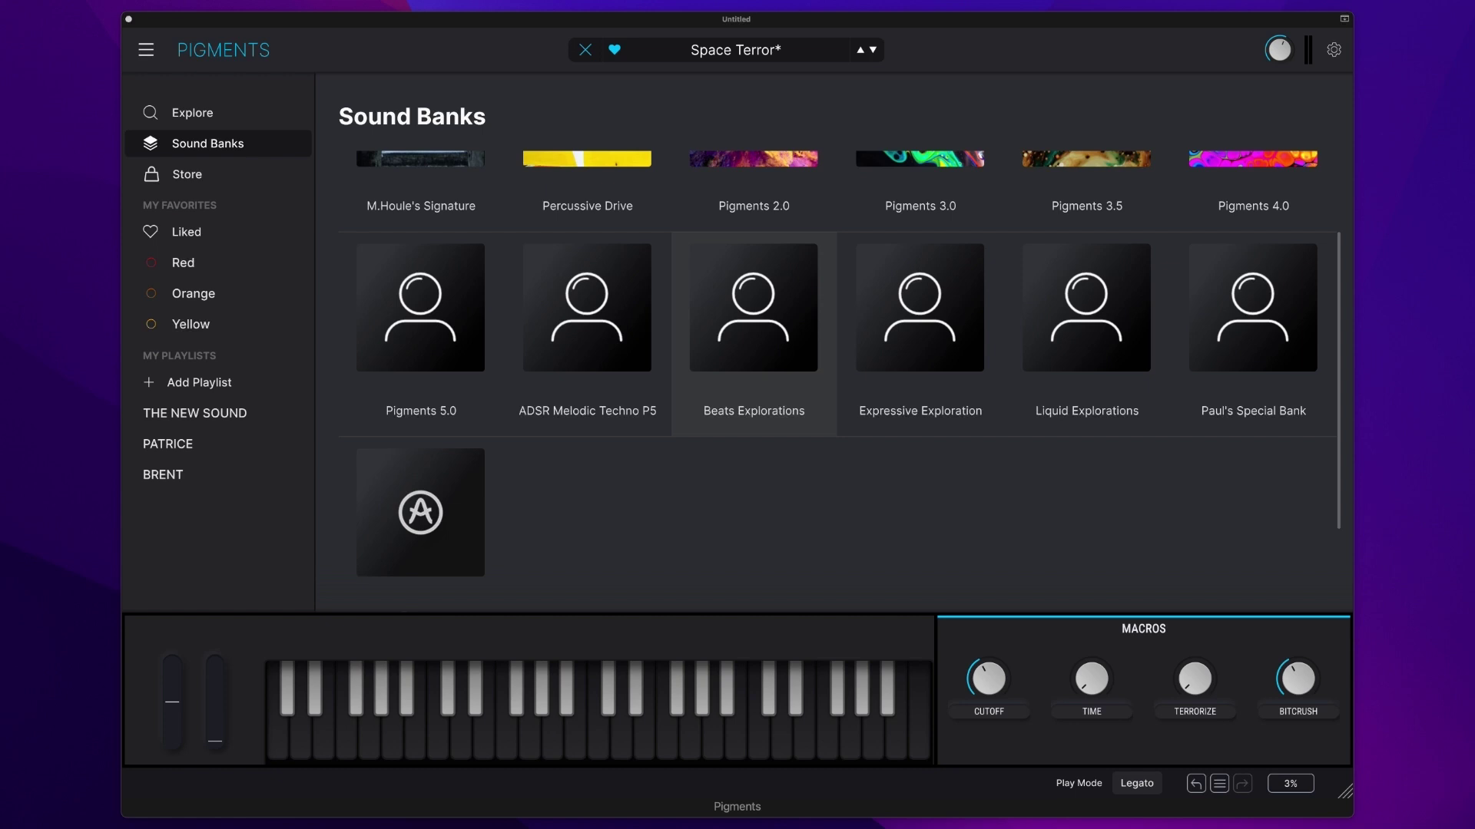
Step: Open the Beats Explorations bank and scroll its 150-preset list down, then back to the top
{"action": "left_click", "coordinate": [759, 373]}
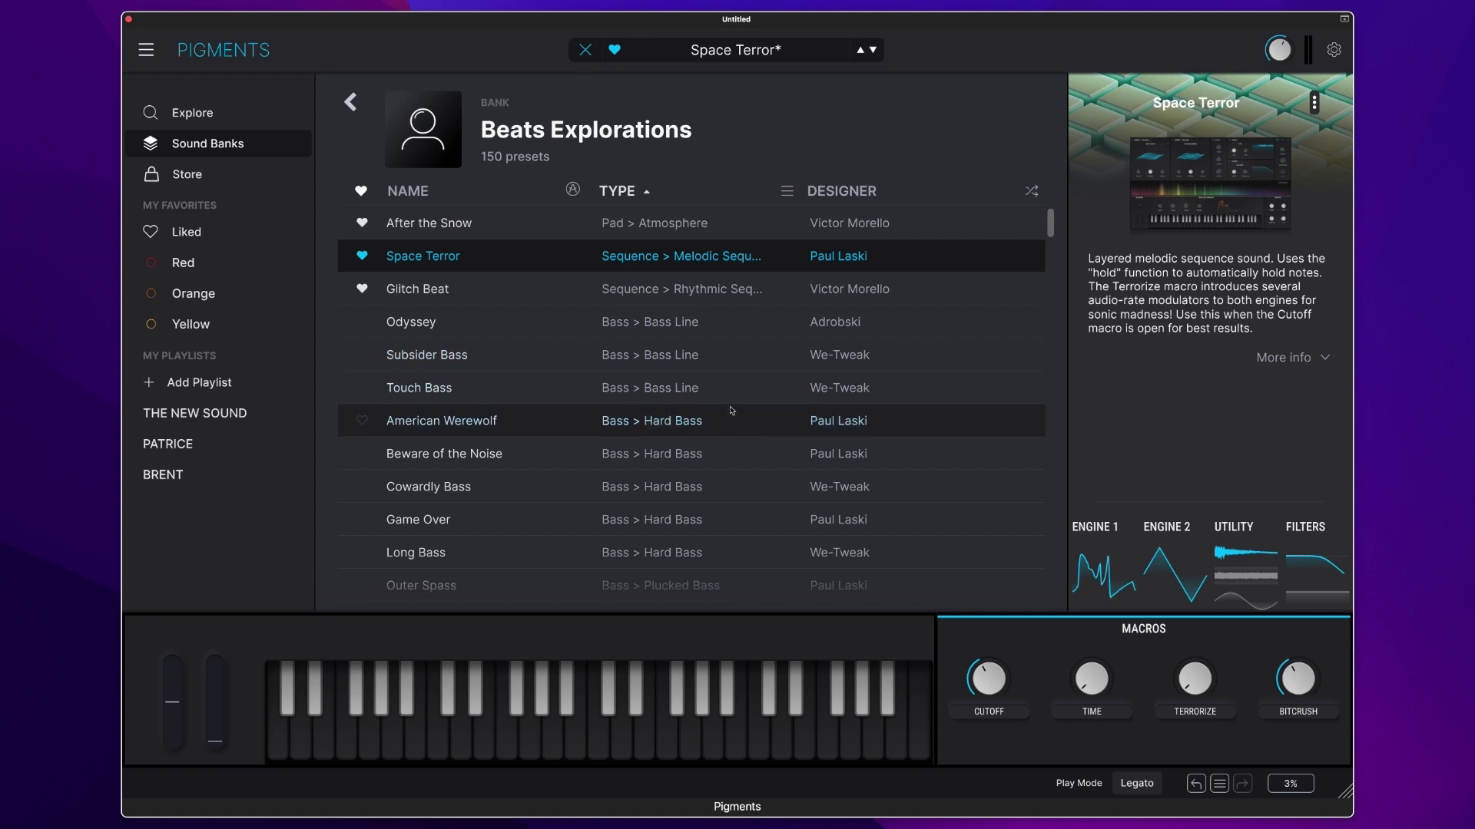
{"action": "scroll", "coordinate": [731, 411], "scroll_direction": "down", "scroll_amount": 5}
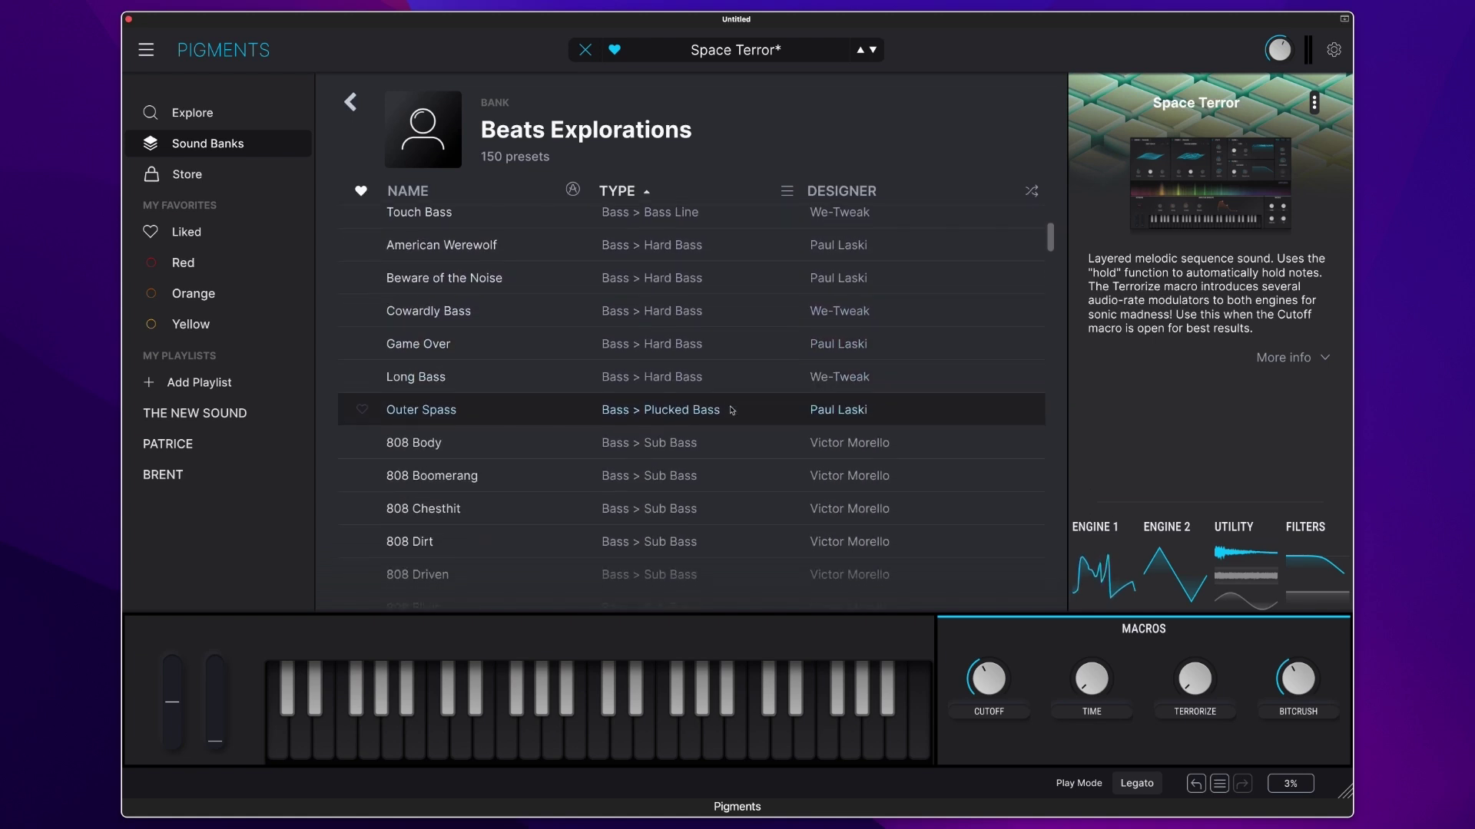
{"action": "scroll", "coordinate": [731, 411], "scroll_direction": "down", "scroll_amount": 17}
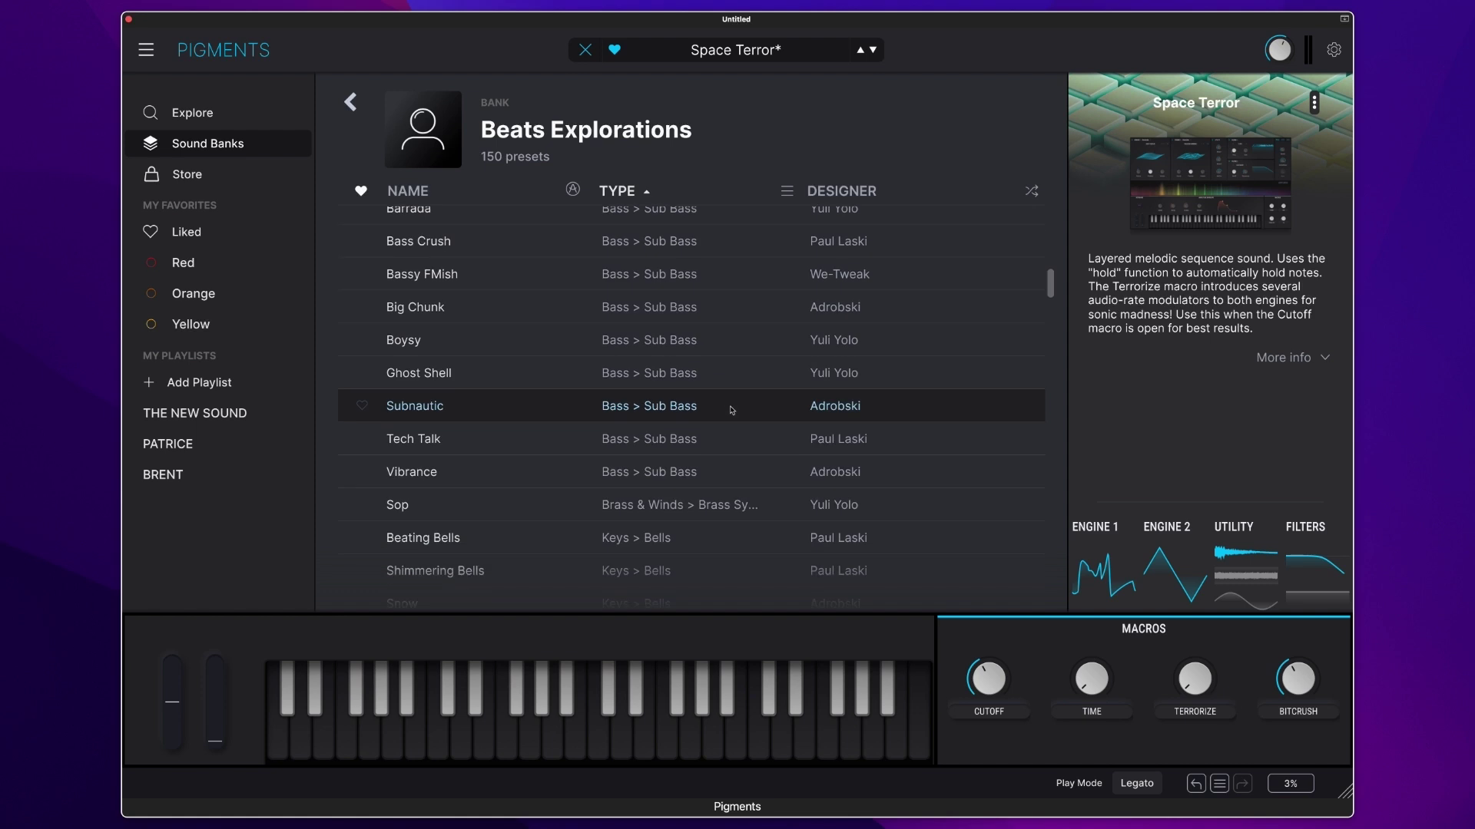
{"action": "scroll", "coordinate": [731, 411], "scroll_direction": "down", "scroll_amount": 3}
{"action": "scroll", "coordinate": [731, 411], "scroll_direction": "up", "scroll_amount": 20}
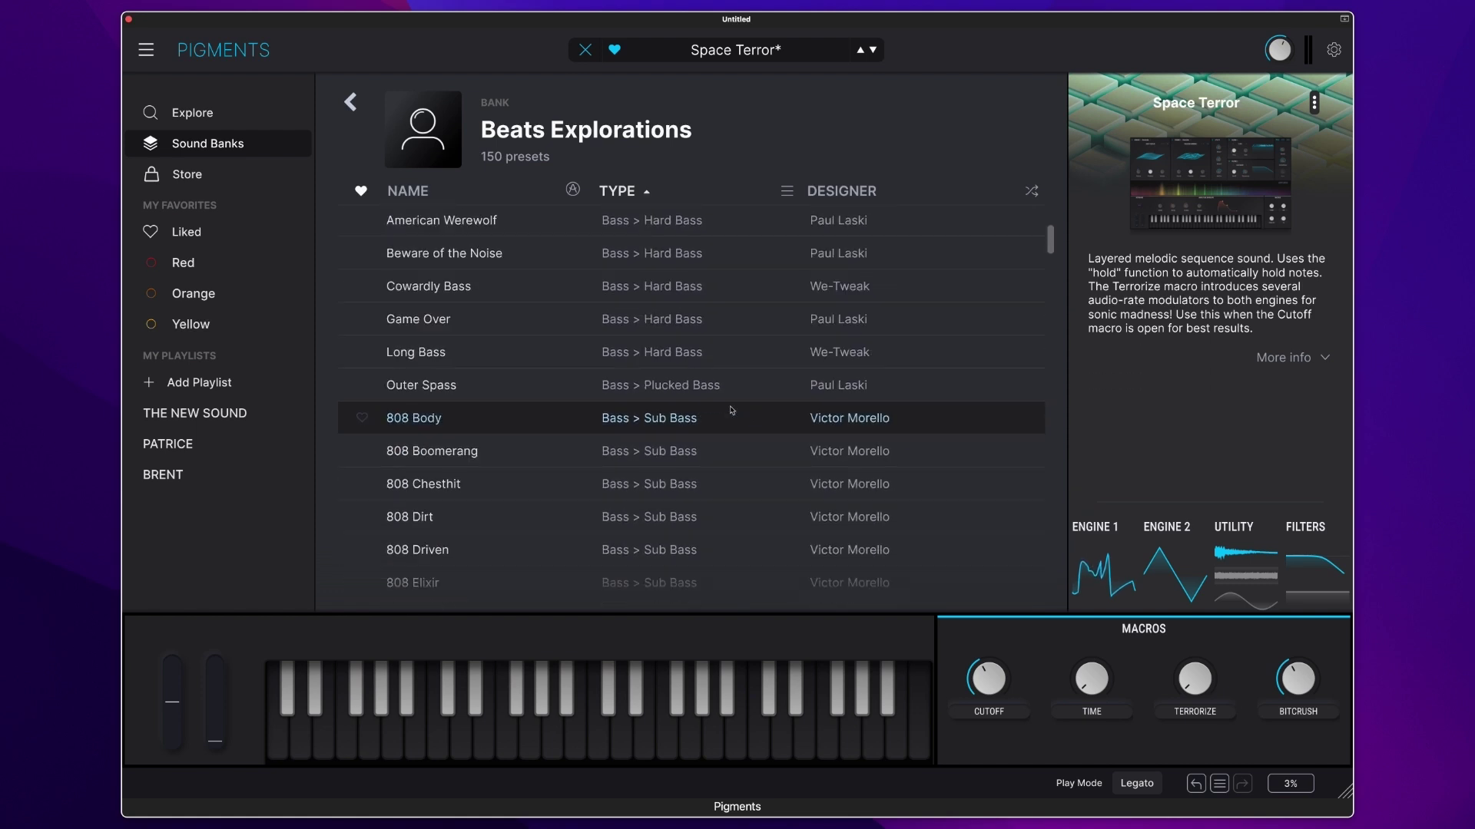
{"action": "scroll", "coordinate": [731, 411], "scroll_direction": "up", "scroll_amount": 6}
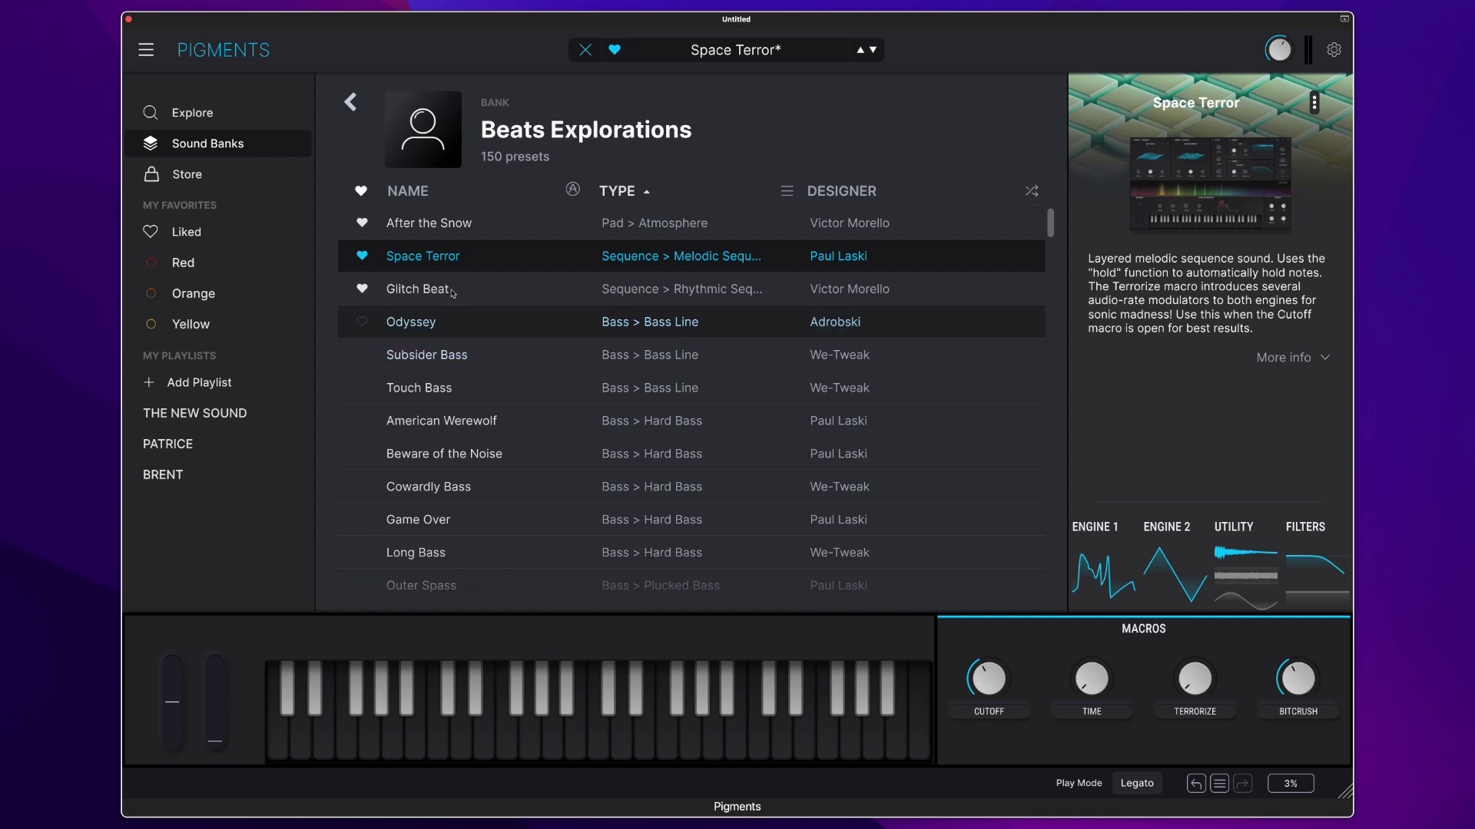
Step: Load After the Snow, raise Texture, Timbre and Release, then bring Timbre down to about 0.45
{"action": "left_click", "coordinate": [493, 230]}
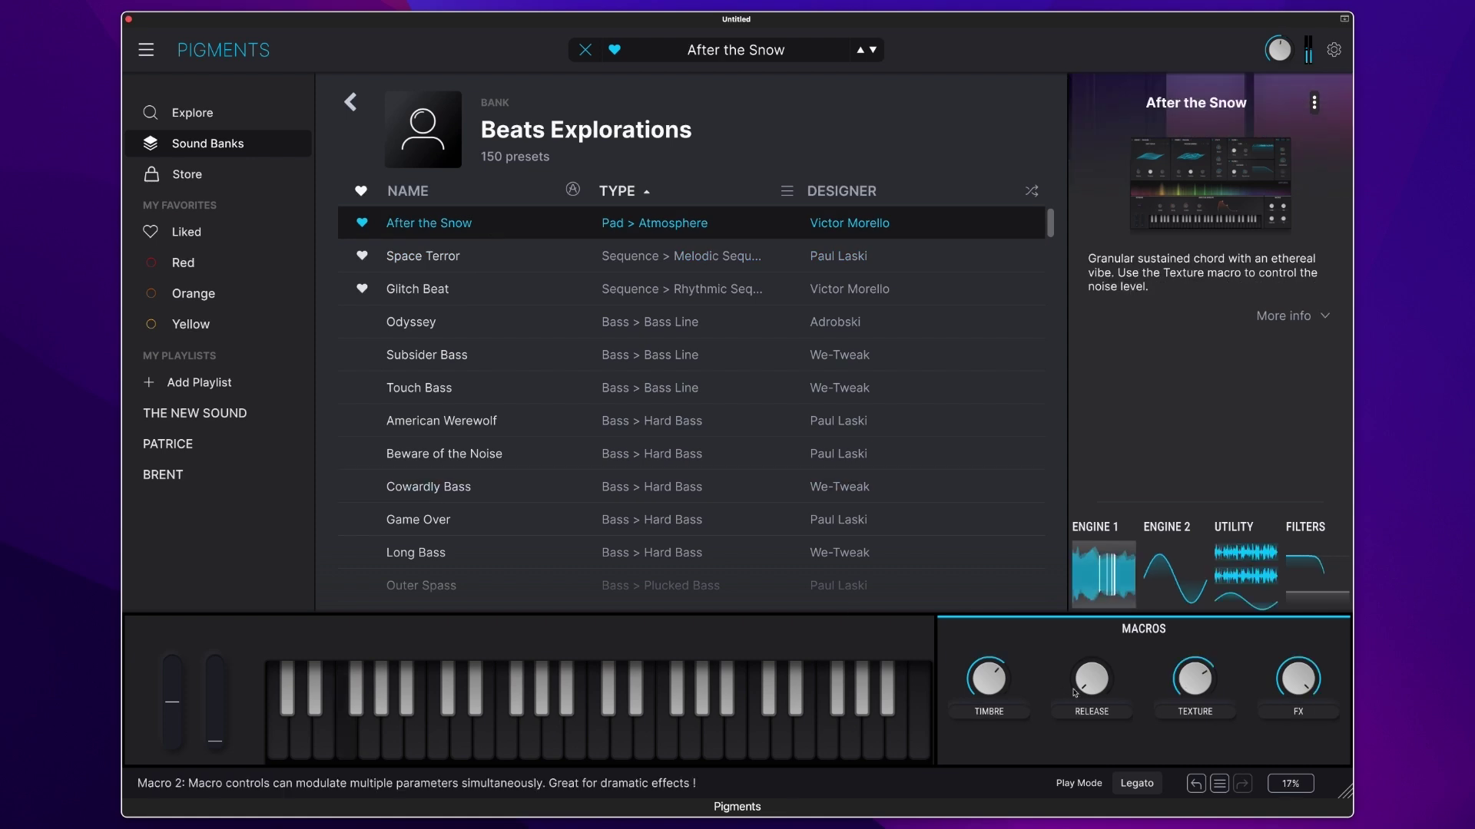
{"action": "left_click_drag", "start_coordinate": [1194, 679], "coordinate": [1191, 653]}
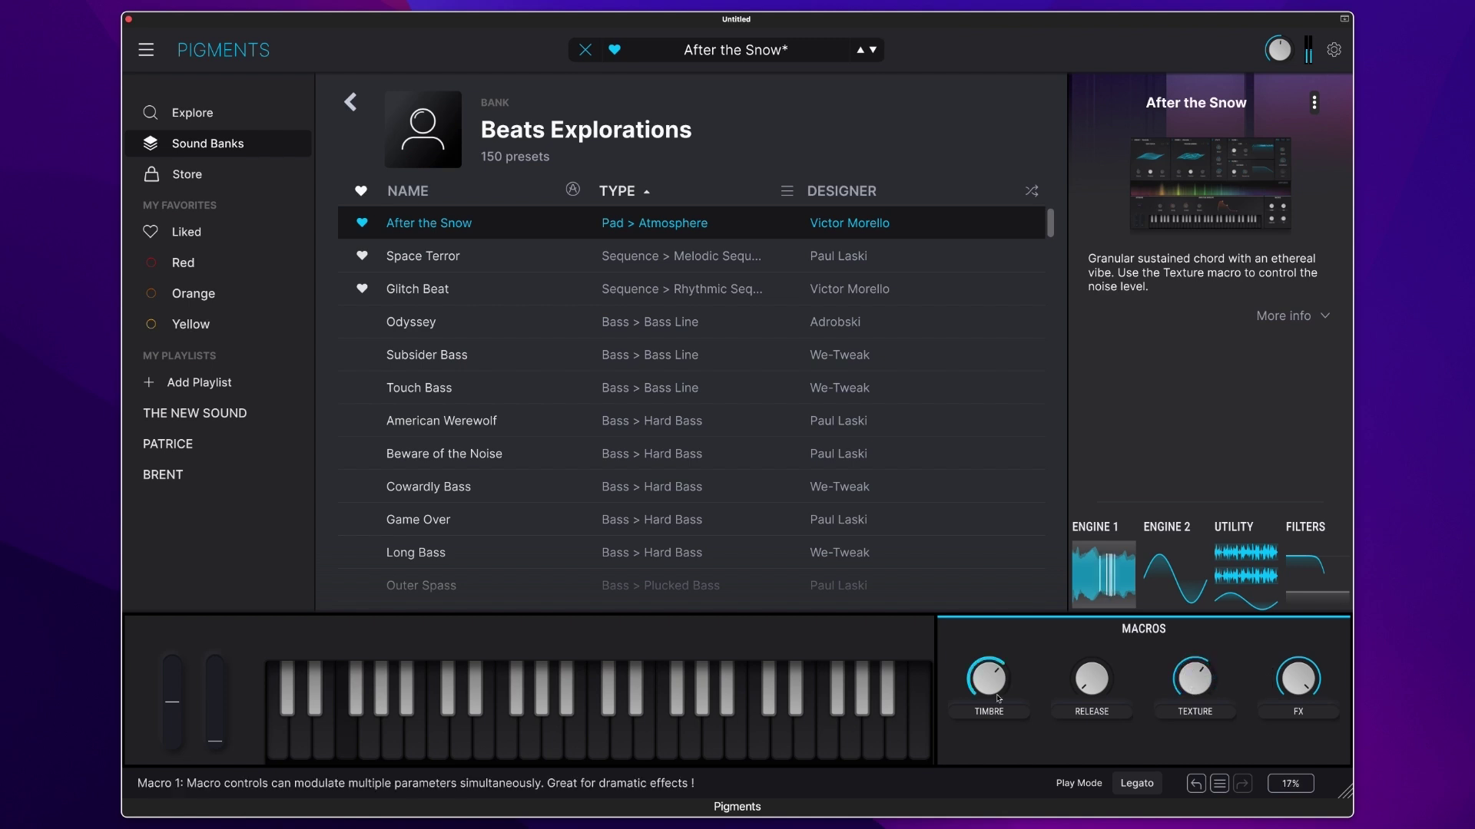
{"action": "left_click_drag", "start_coordinate": [998, 699], "coordinate": [990, 635]}
{"action": "left_click_drag", "start_coordinate": [1087, 680], "coordinate": [1085, 646]}
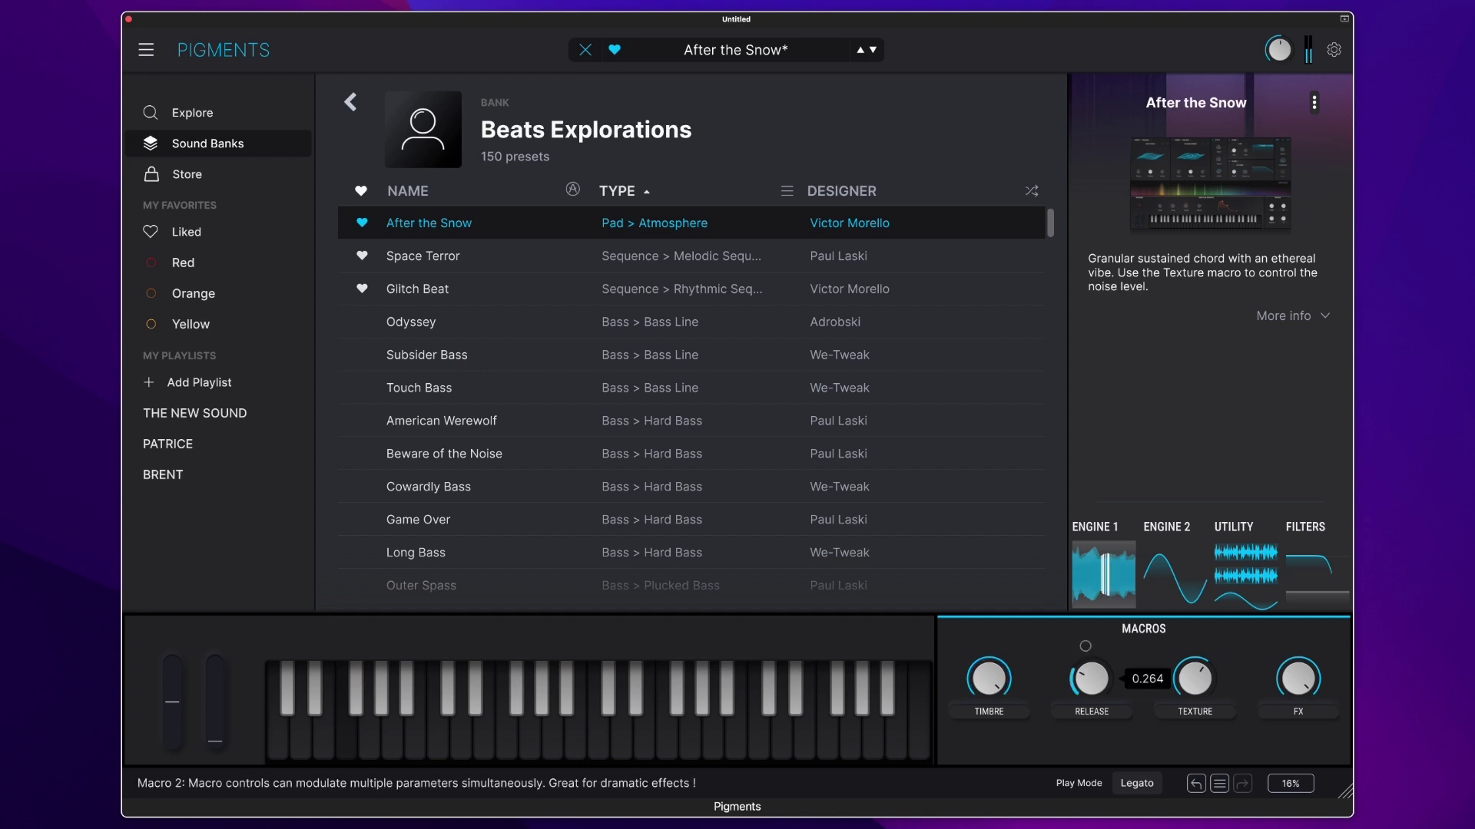
{"action": "mouse_move", "coordinate": [1007, 687]}
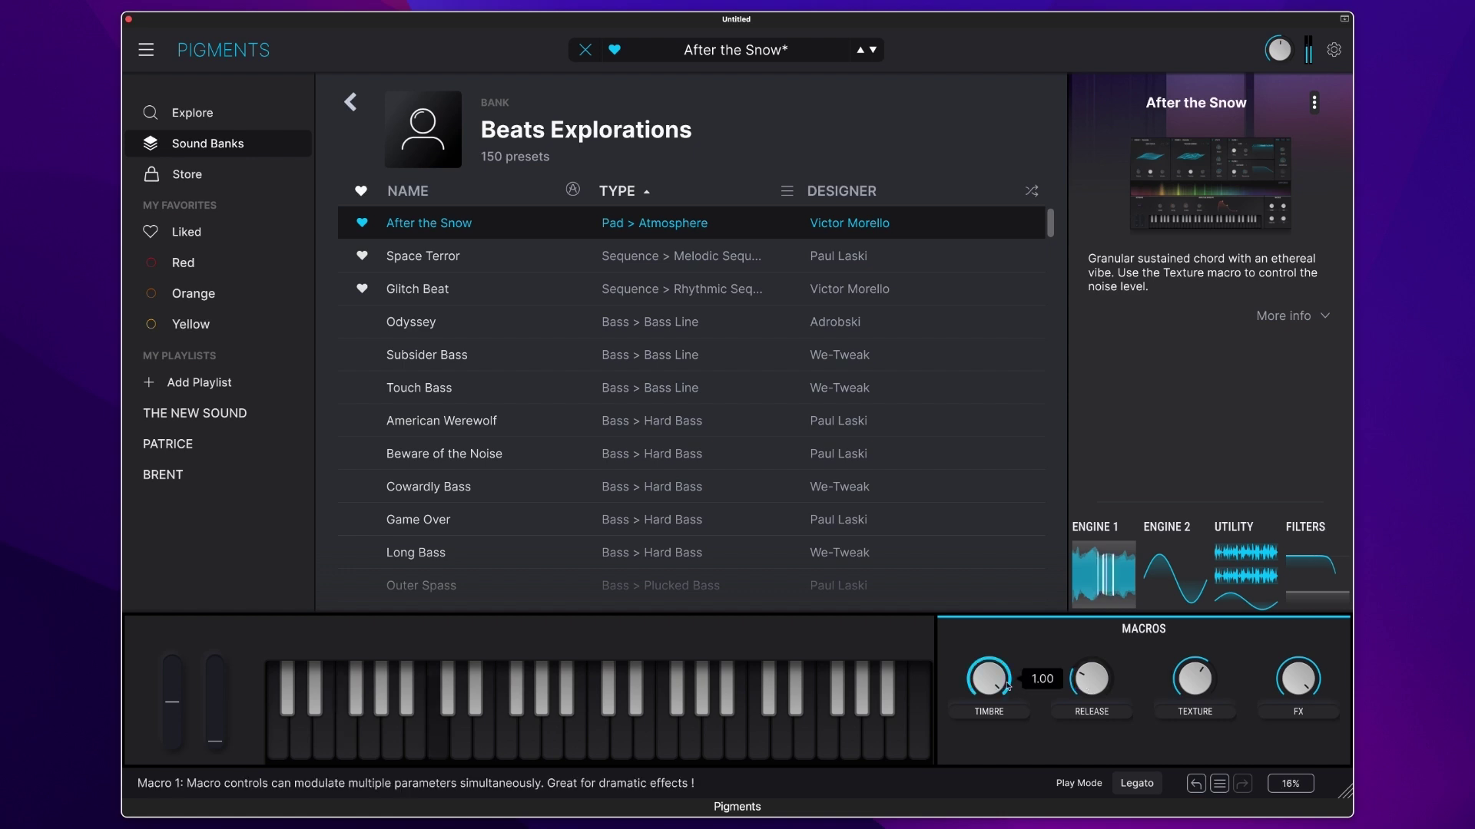
{"action": "mouse_move", "coordinate": [994, 683]}
{"action": "left_mouse_down"}
{"action": "mouse_move", "coordinate": [988, 764]}
{"action": "mouse_move", "coordinate": [997, 676]}
{"action": "left_mouse_up"}
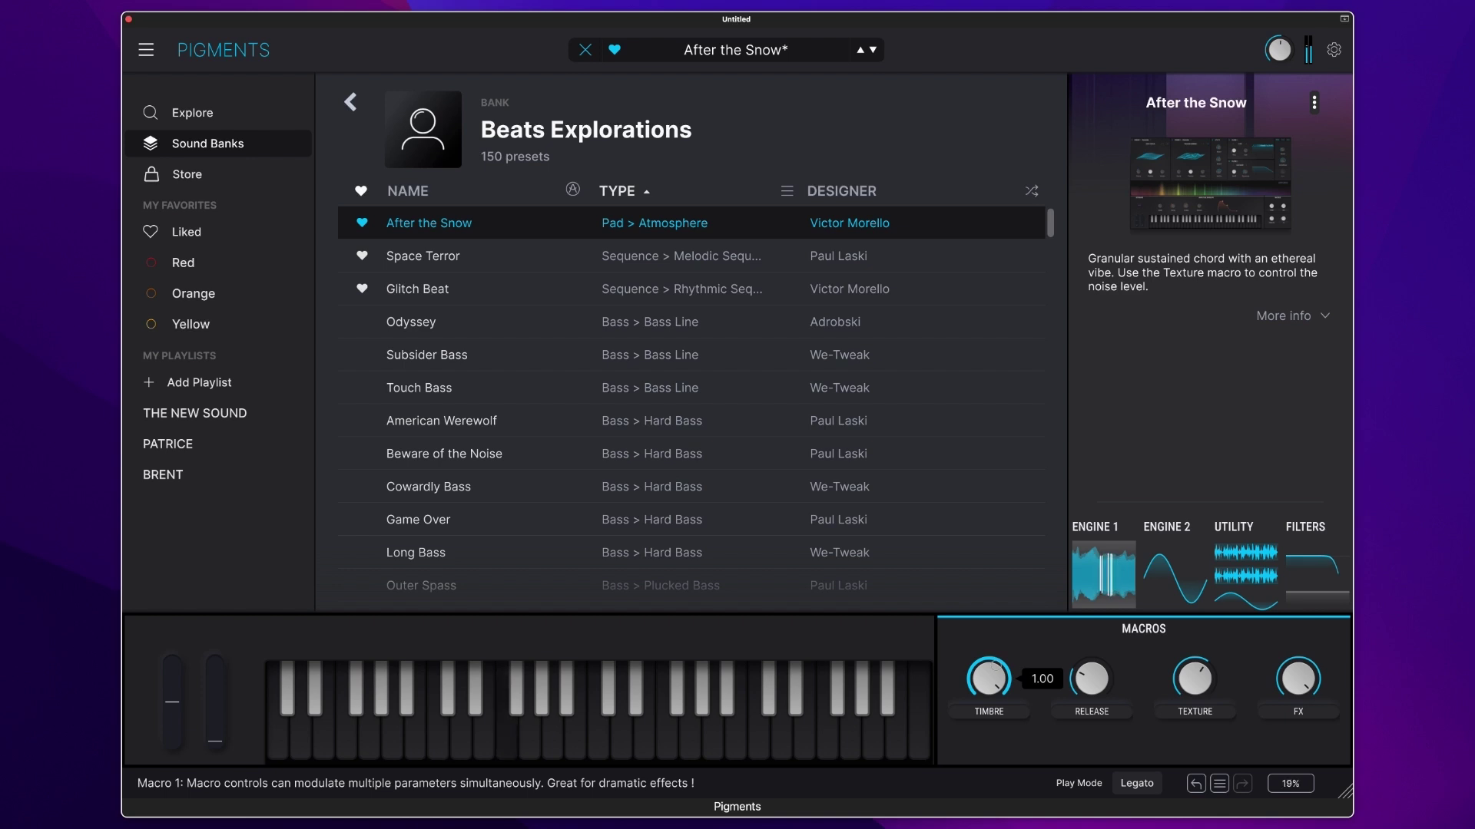
{"action": "left_click_drag", "start_coordinate": [995, 667], "coordinate": [991, 742]}
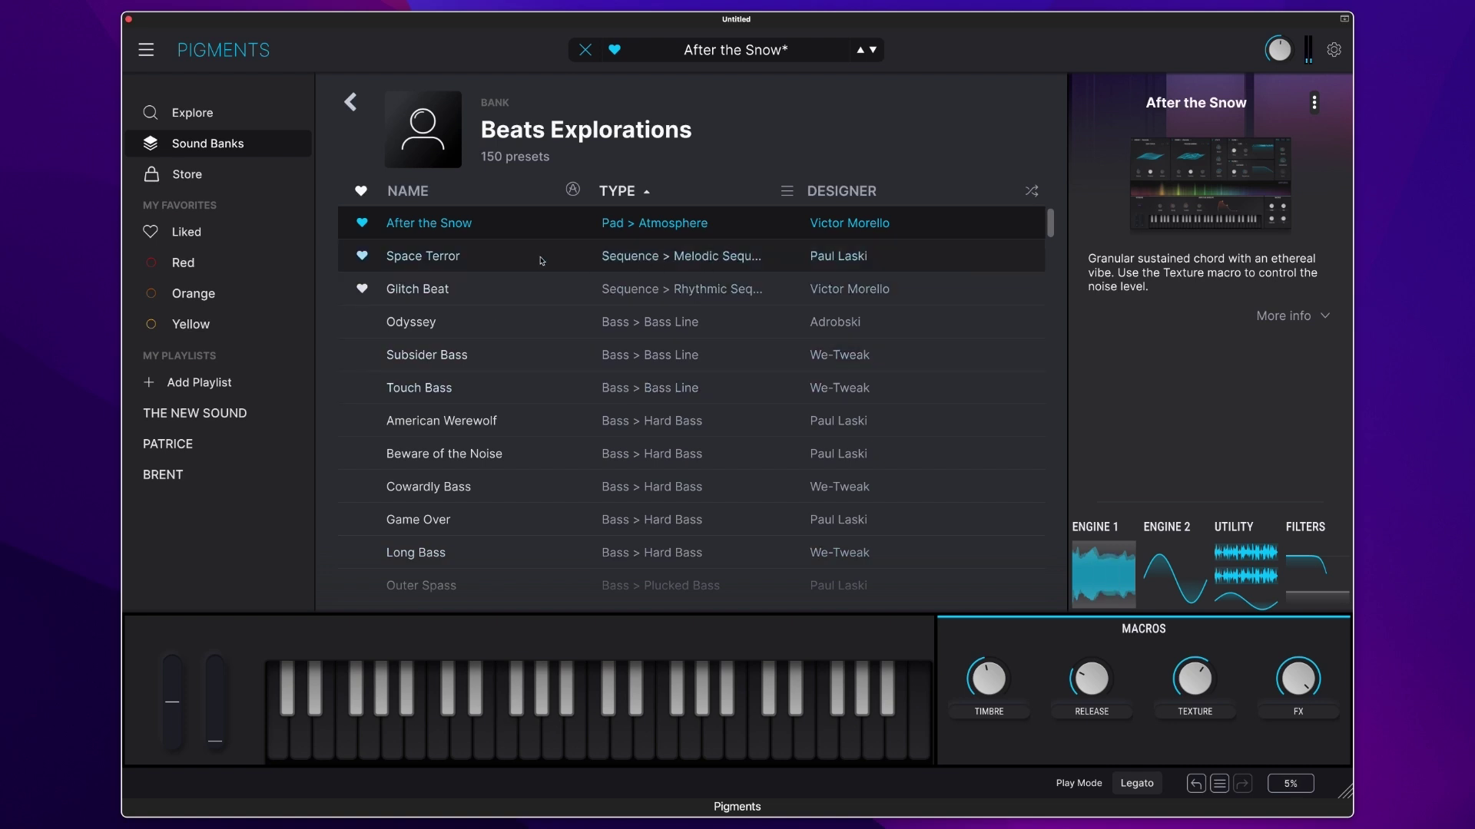
Step: Load Space Terror and raise Cutoff, Time to 0.344, Terrorize, and Bitcrush to 0.632
{"action": "left_click", "coordinate": [480, 261]}
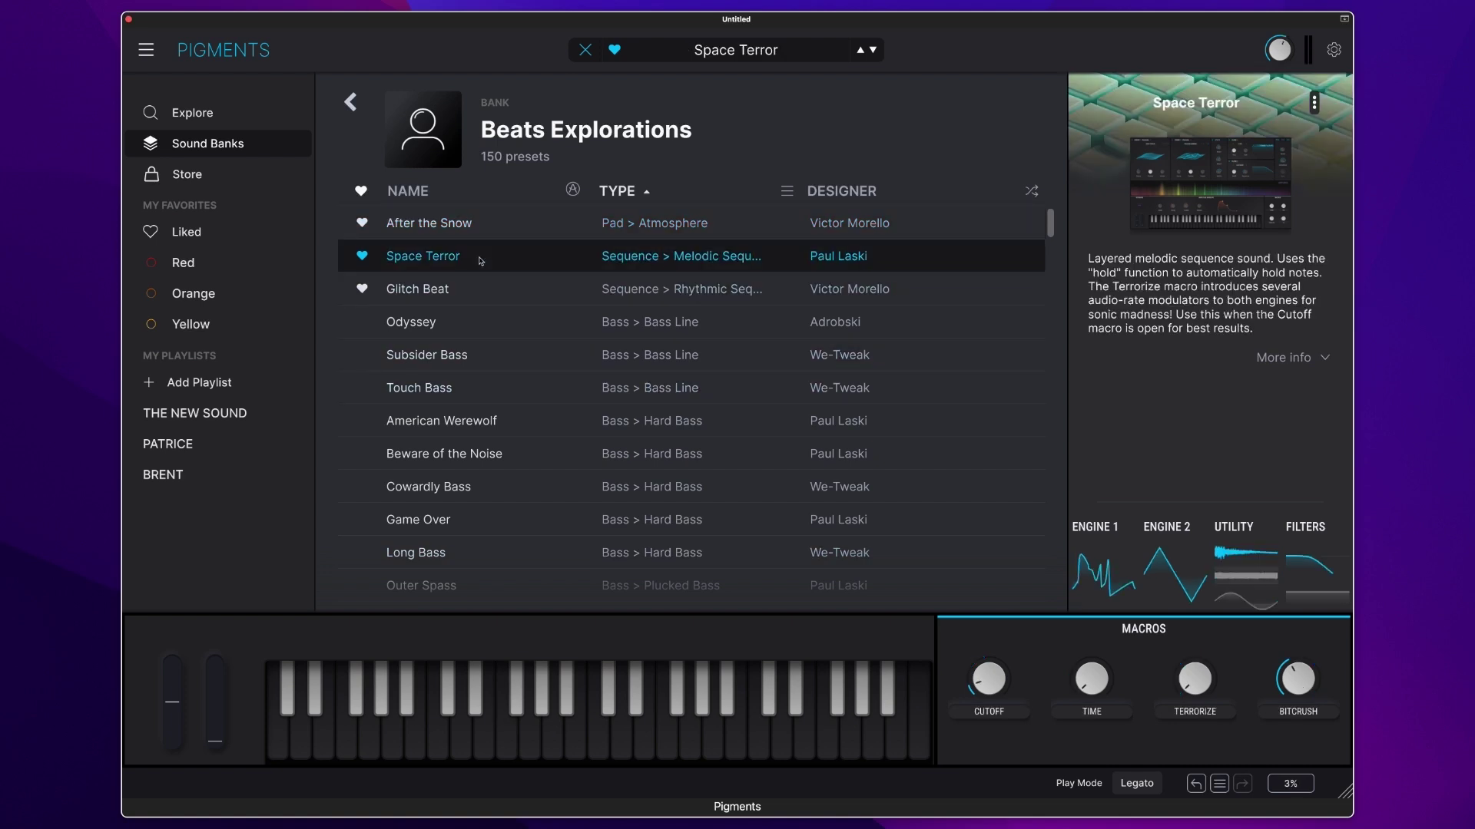
{"action": "left_click_drag", "start_coordinate": [988, 679], "coordinate": [986, 604]}
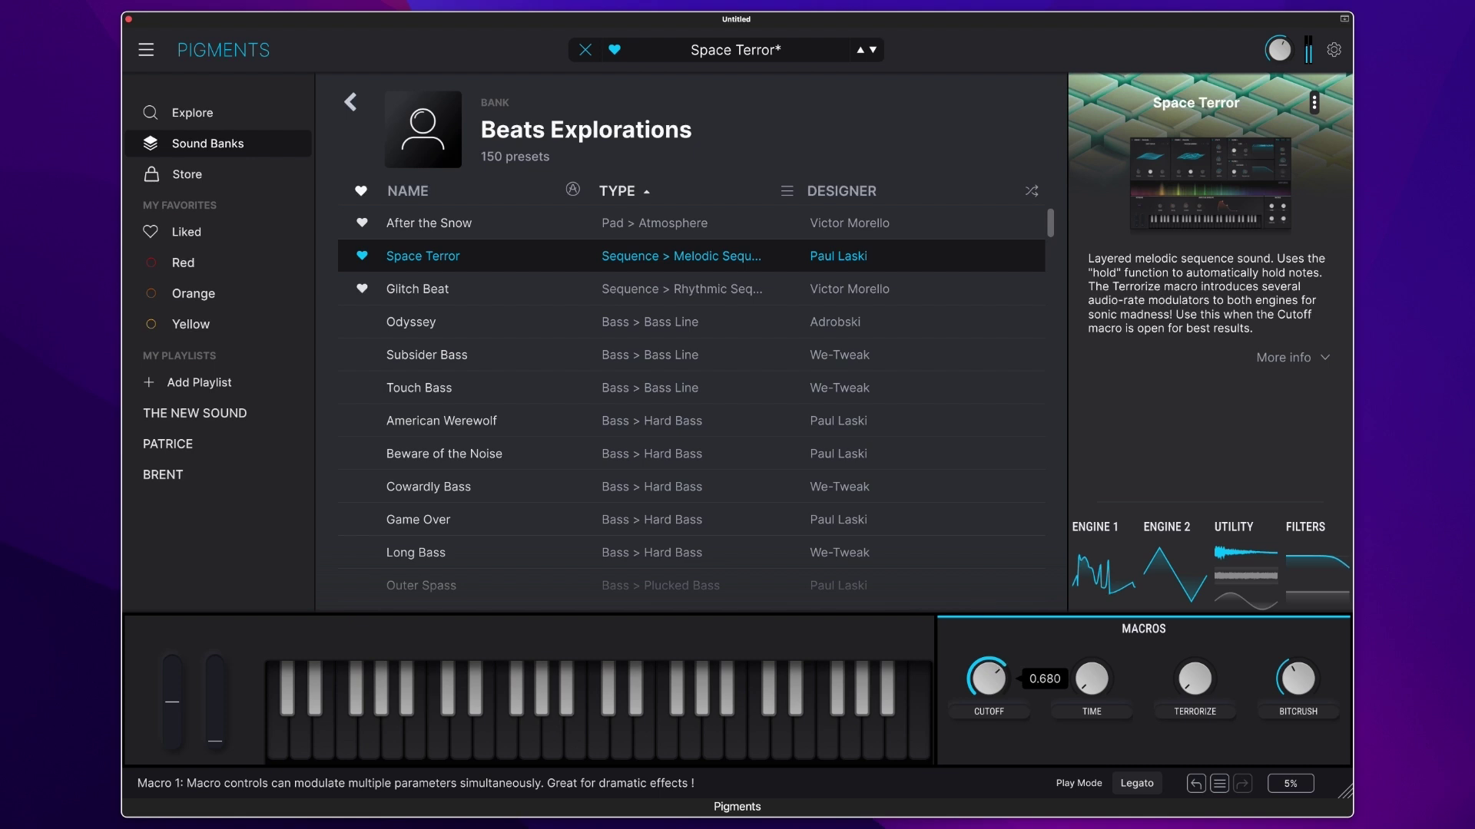
{"action": "left_click_drag", "start_coordinate": [1073, 686], "coordinate": [1091, 635]}
{"action": "left_click_drag", "start_coordinate": [1192, 680], "coordinate": [1193, 613]}
{"action": "mouse_move", "coordinate": [1298, 679]}
{"action": "left_mouse_down"}
{"action": "mouse_move", "coordinate": [1304, 626]}
{"action": "mouse_move", "coordinate": [1298, 668]}
{"action": "left_mouse_up"}
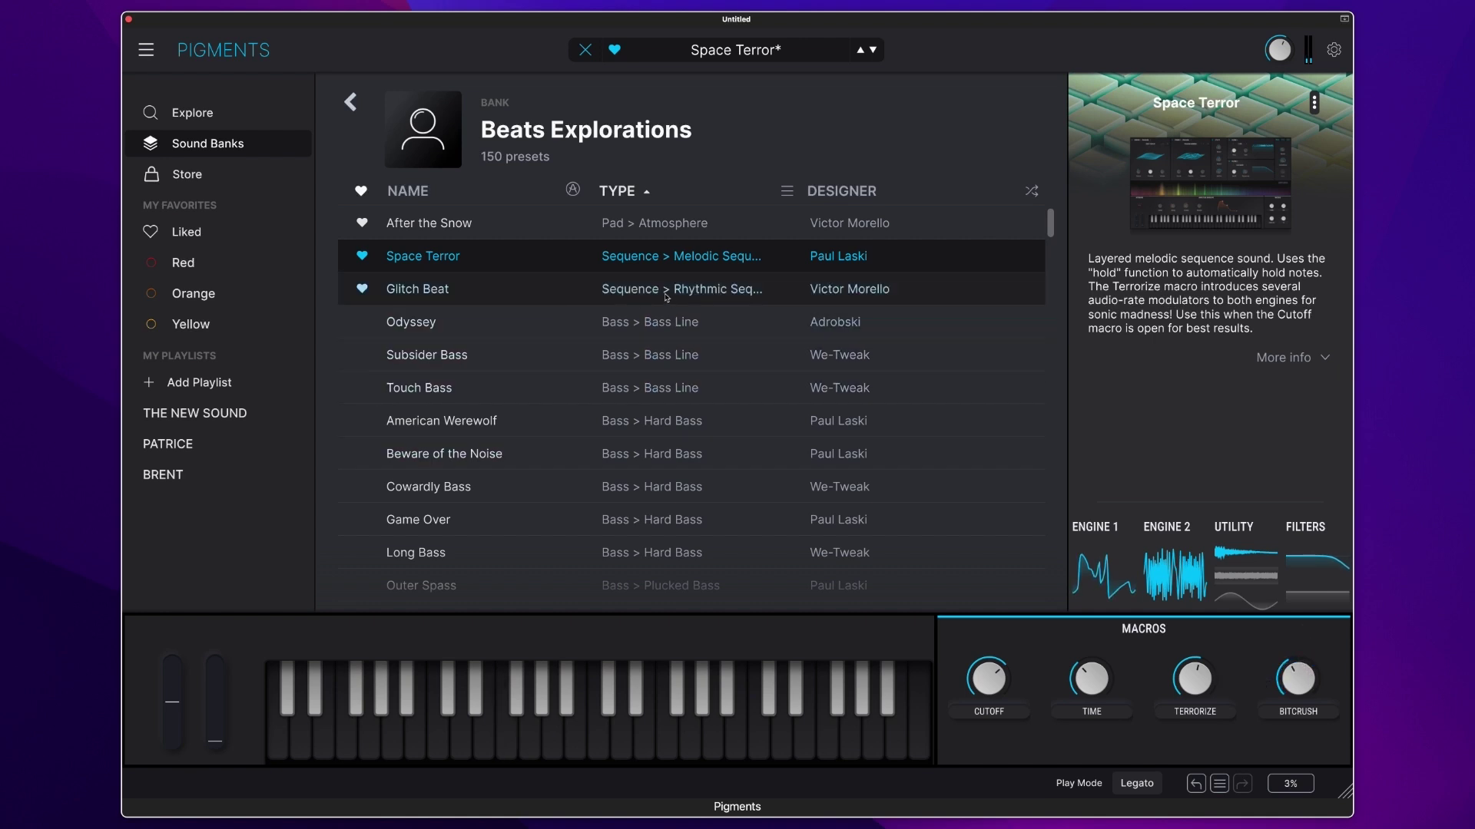
Step: Load Glitch Beat and adjust Timbre, Decay to 0.824, FM to 0.308, and the FX macro
{"action": "left_click", "coordinate": [556, 297]}
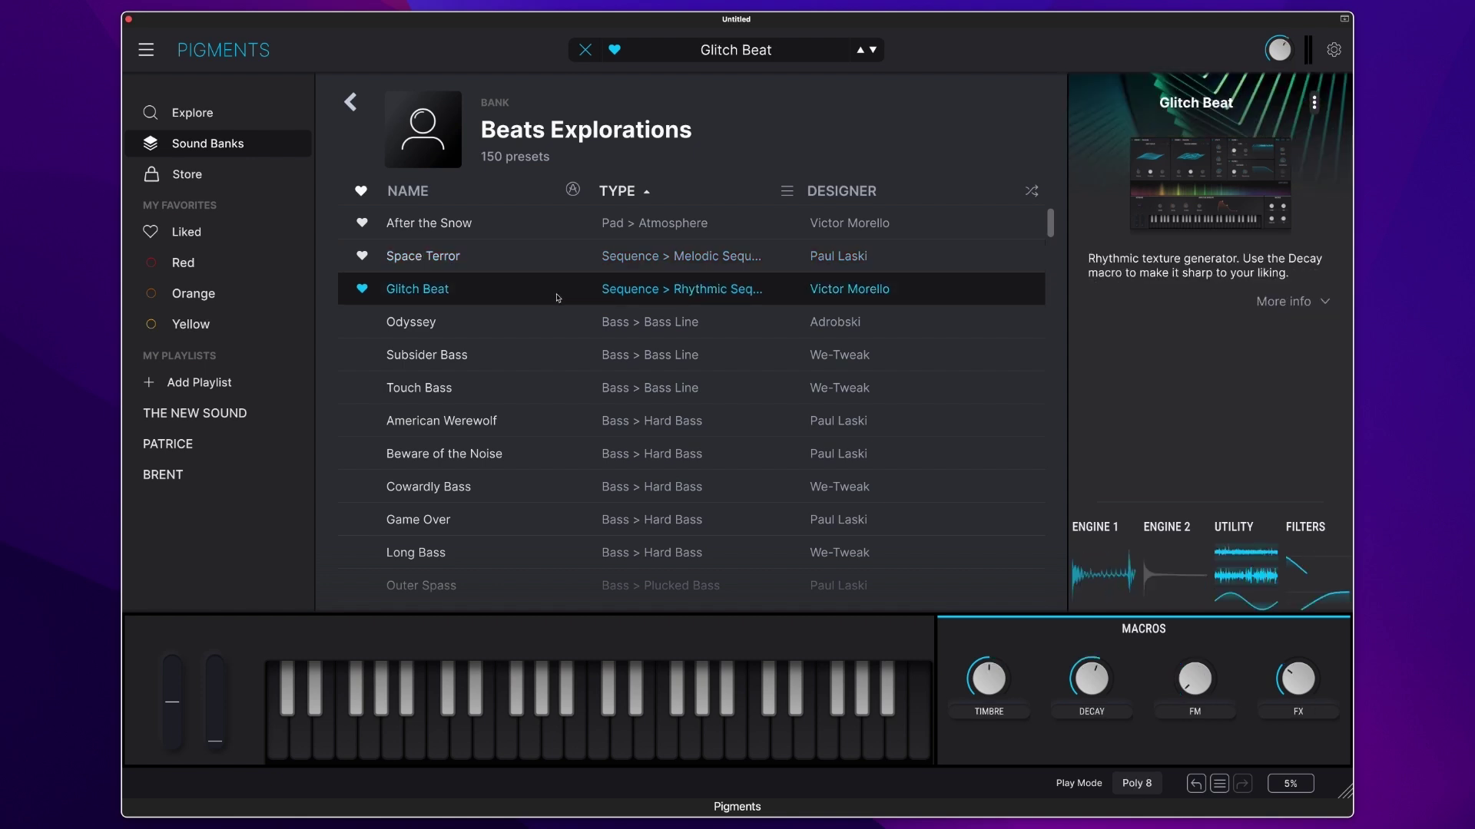
{"action": "mouse_move", "coordinate": [990, 692]}
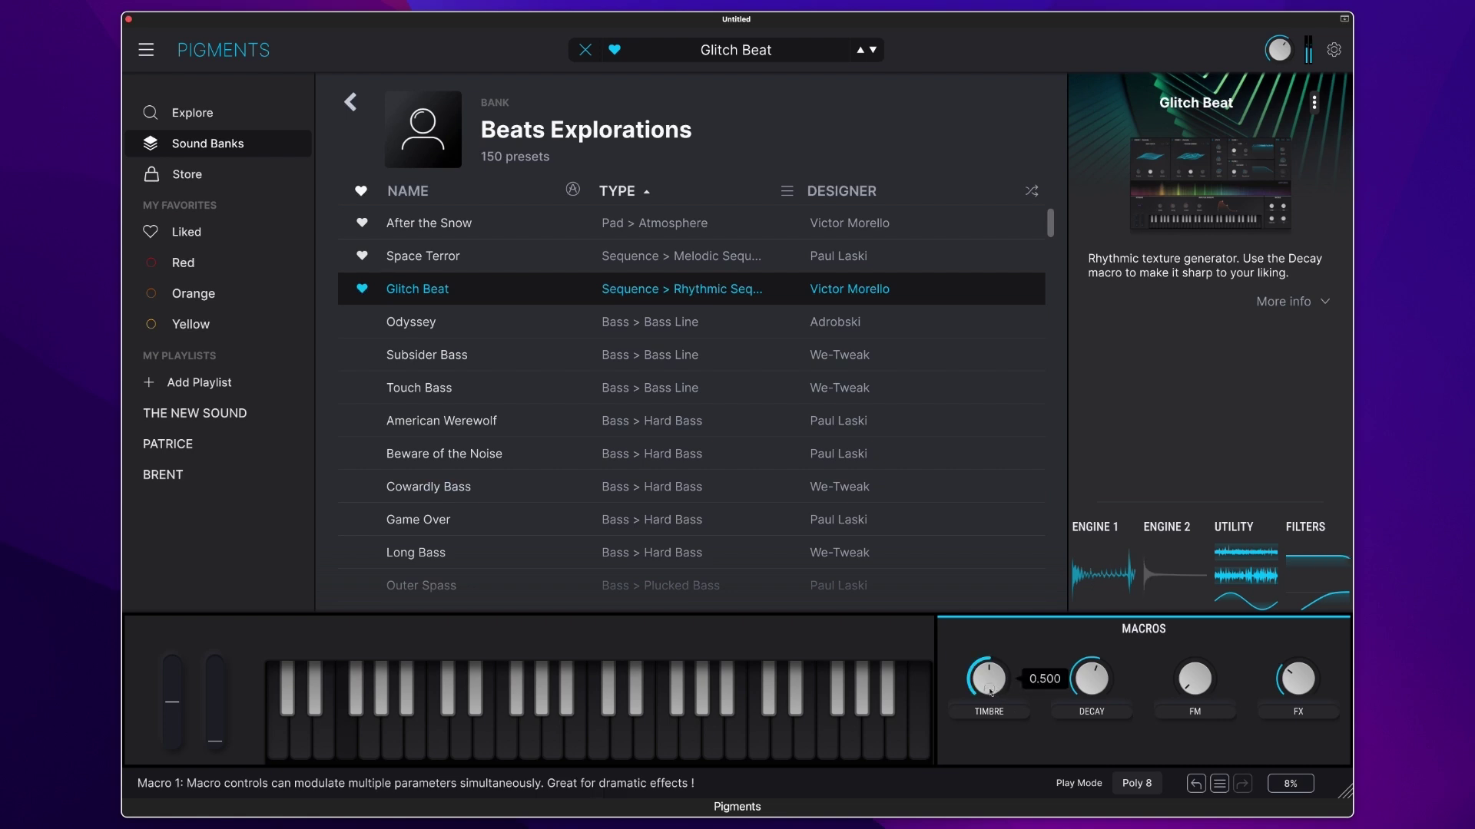
{"action": "left_click_drag", "start_coordinate": [990, 692], "coordinate": [987, 734]}
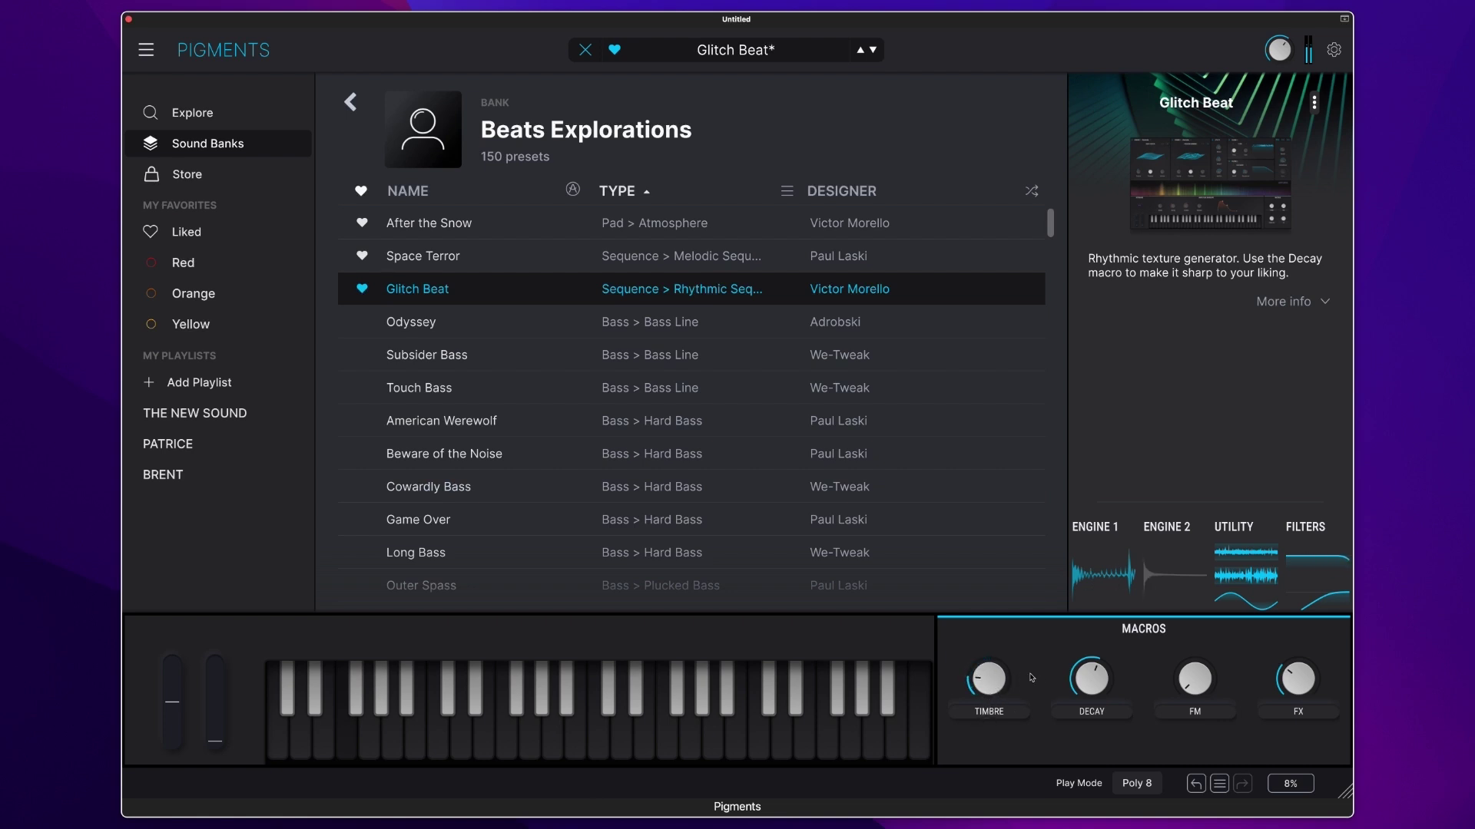
{"action": "left_click_drag", "start_coordinate": [1084, 692], "coordinate": [1081, 686]}
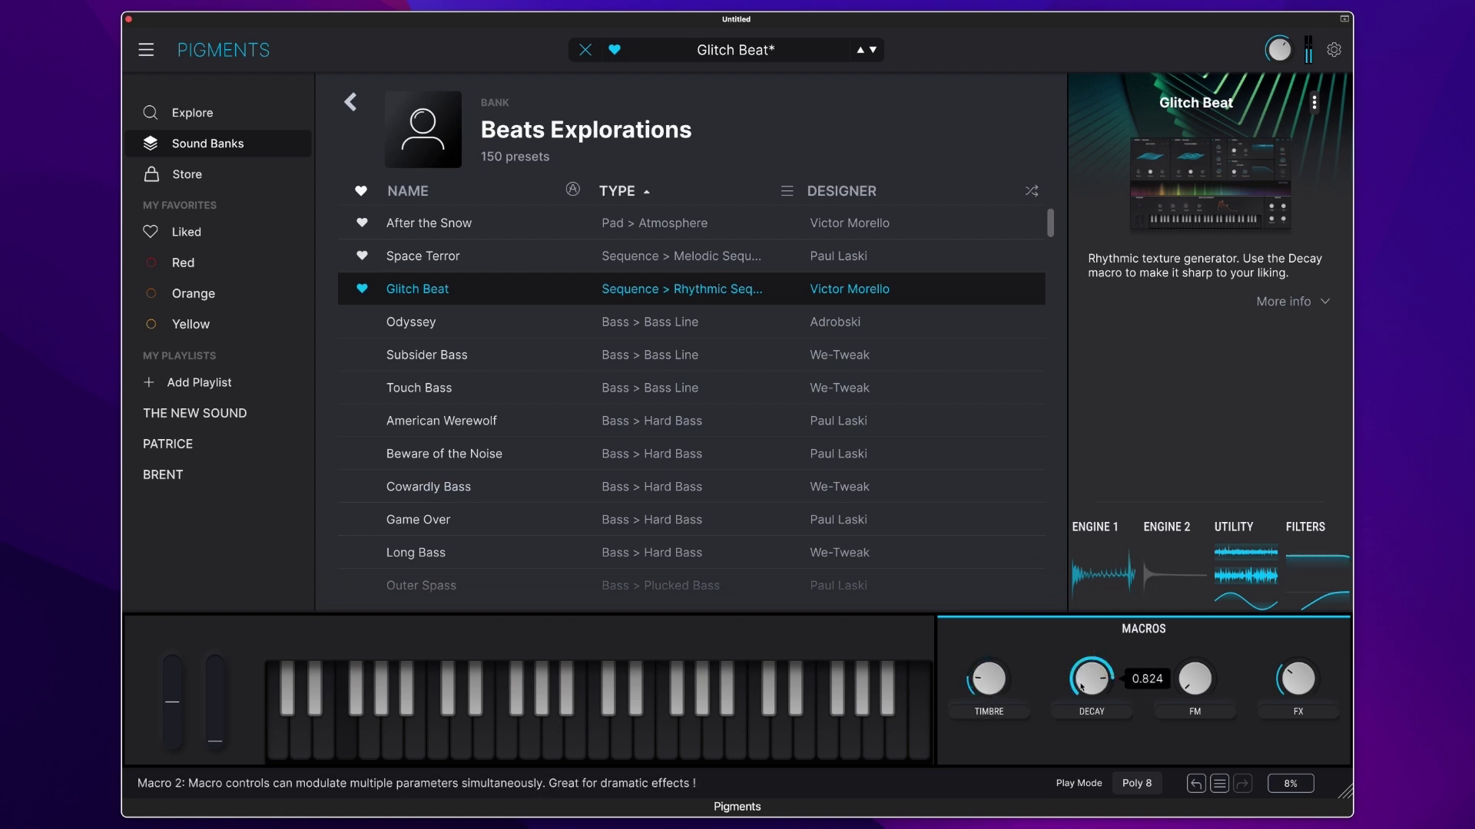
{"action": "left_click_drag", "start_coordinate": [989, 679], "coordinate": [994, 630]}
{"action": "left_click_drag", "start_coordinate": [1193, 688], "coordinate": [1176, 599]}
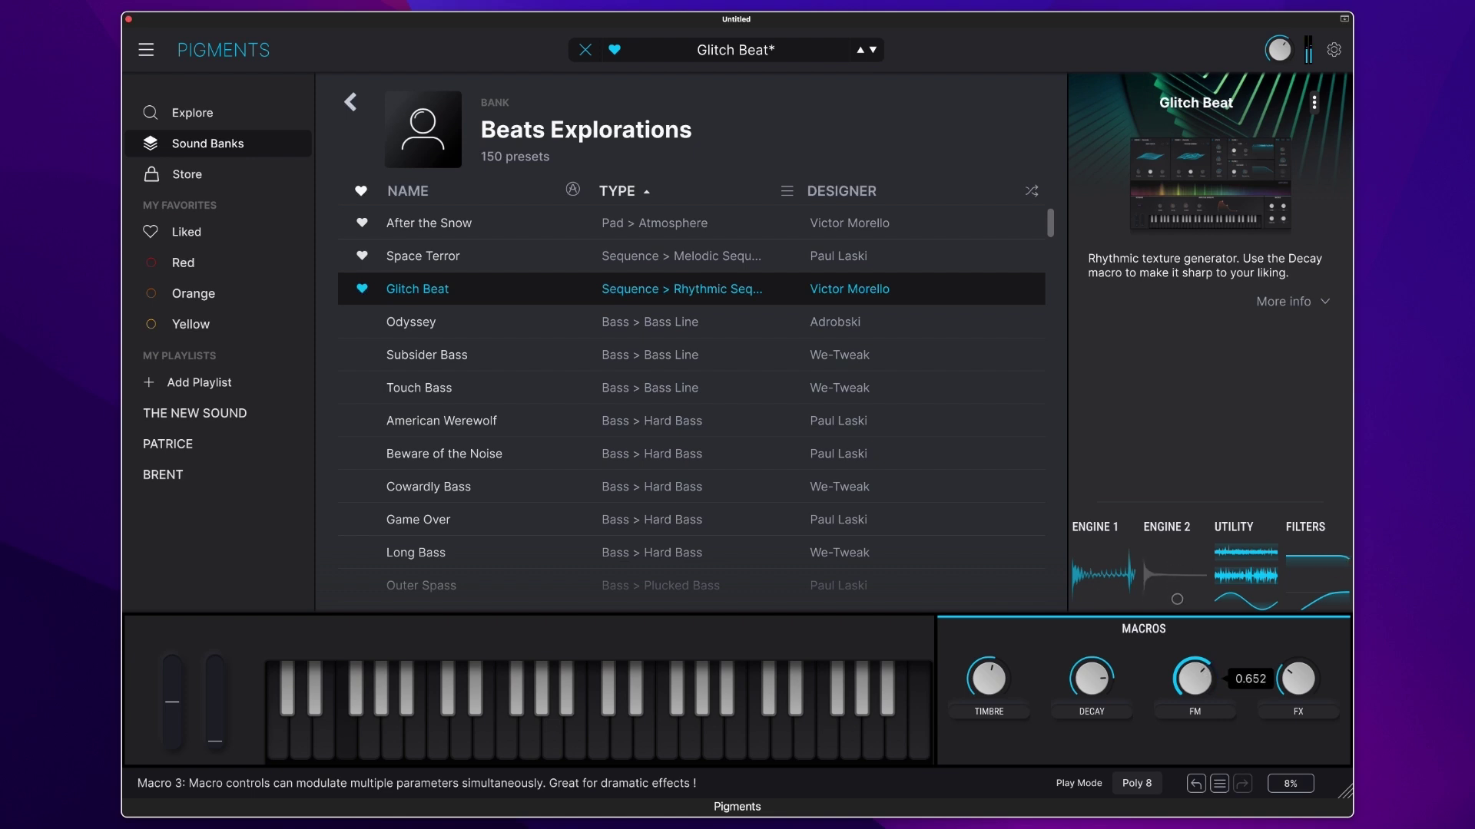
{"action": "mouse_move", "coordinate": [1297, 676]}
{"action": "left_mouse_down"}
{"action": "mouse_move", "coordinate": [1293, 609]}
{"action": "mouse_move", "coordinate": [1288, 689]}
{"action": "left_mouse_up"}
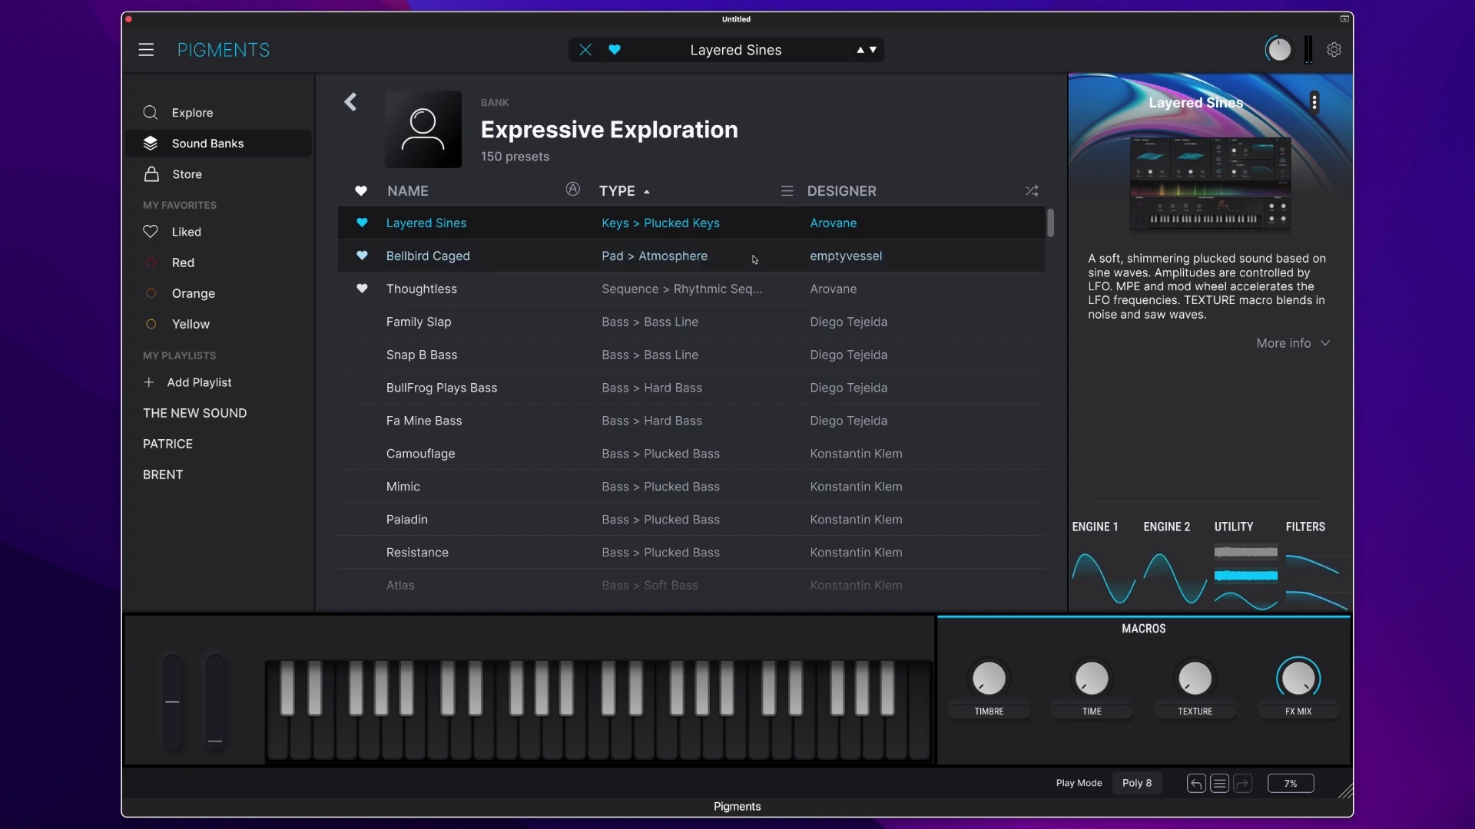
Step: Load Bellbird Caged and raise Shift, Sing to about 0.38, and Space to 0.800
{"action": "left_click", "coordinate": [754, 259]}
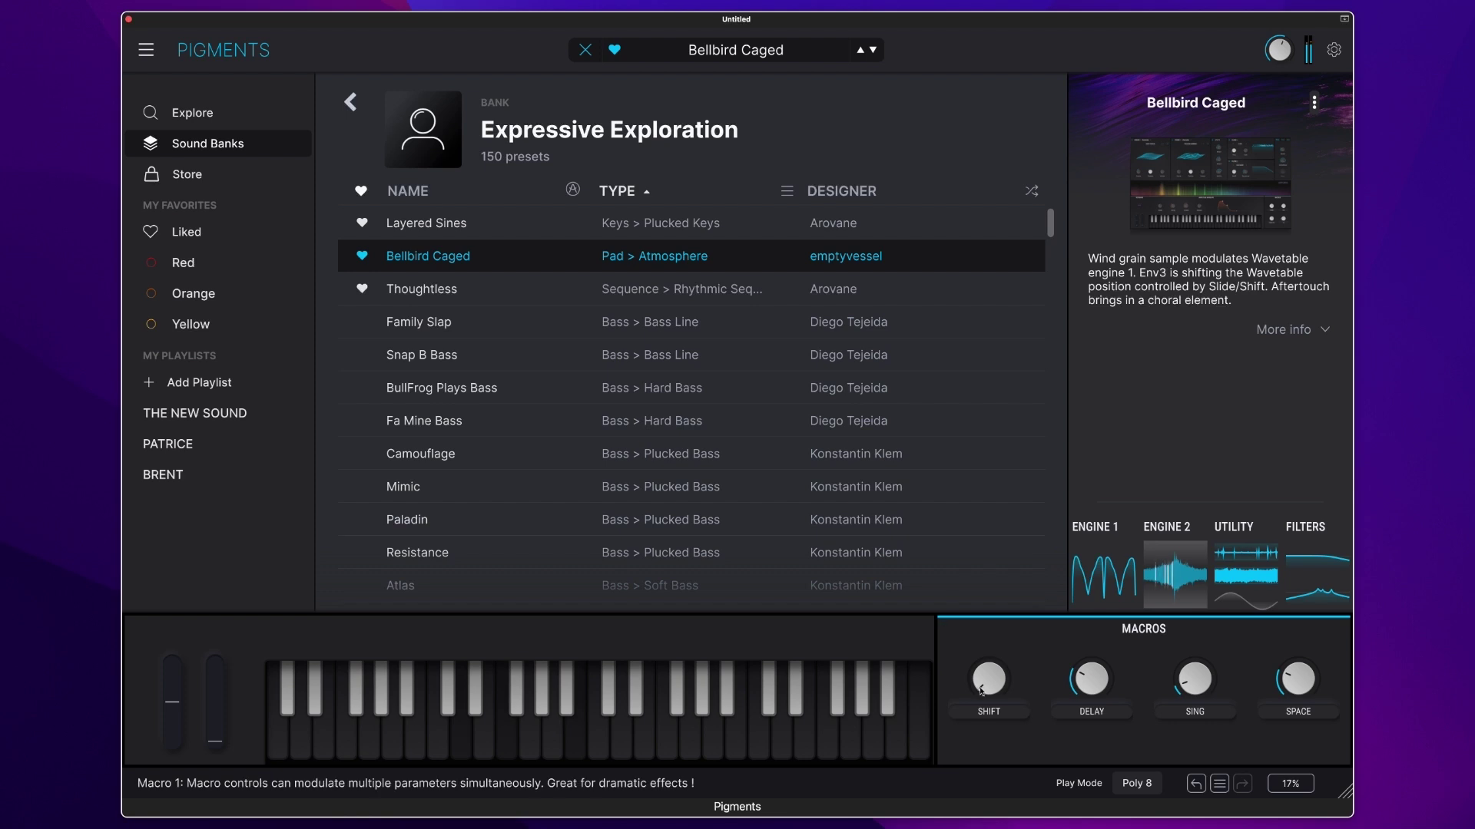
{"action": "left_click_drag", "start_coordinate": [985, 688], "coordinate": [974, 658]}
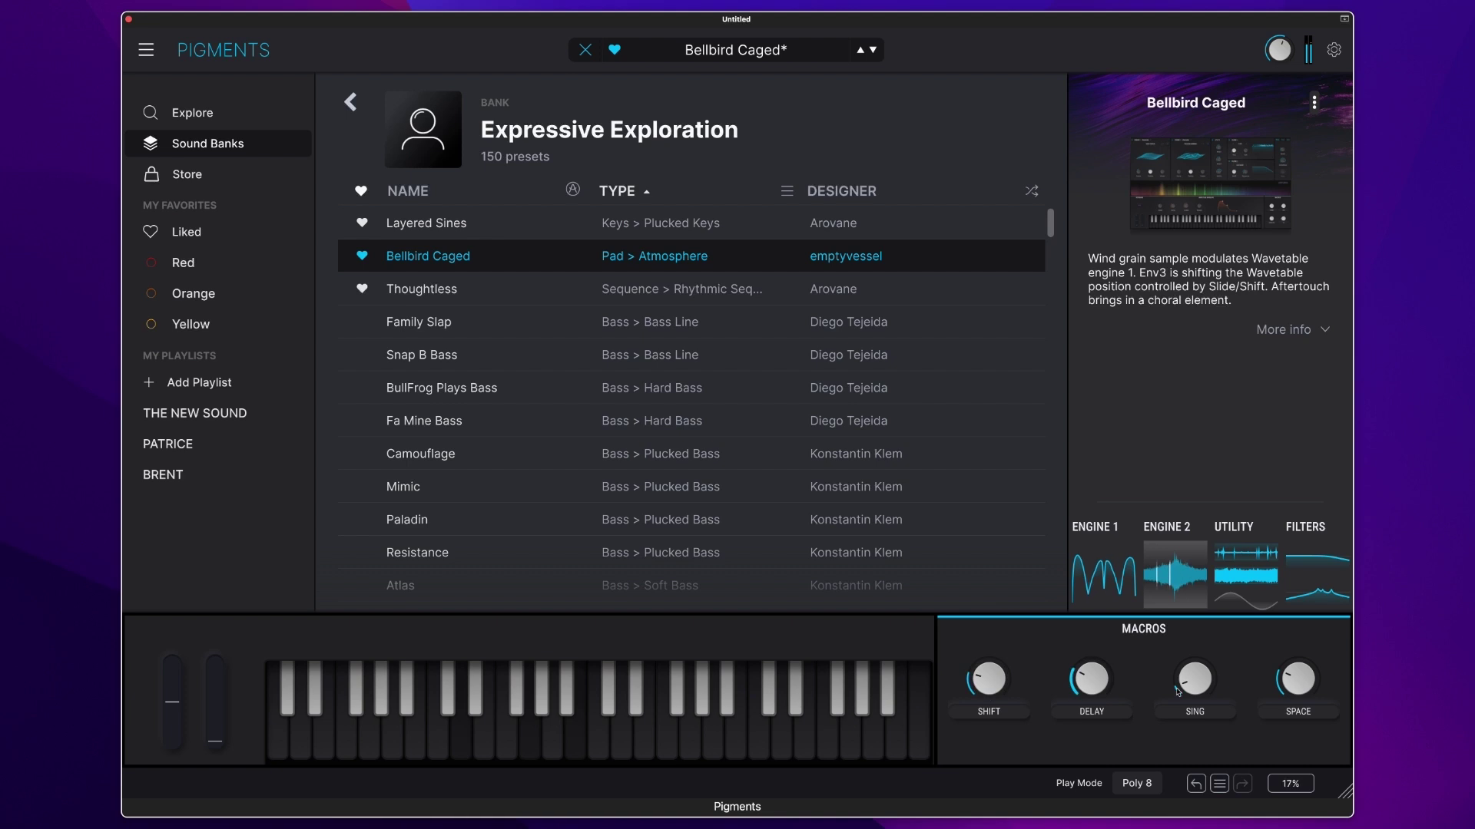
{"action": "left_click_drag", "start_coordinate": [1195, 676], "coordinate": [1192, 645]}
{"action": "left_click", "coordinate": [1298, 678]}
{"action": "left_click_drag", "start_coordinate": [1298, 679], "coordinate": [1301, 607]}
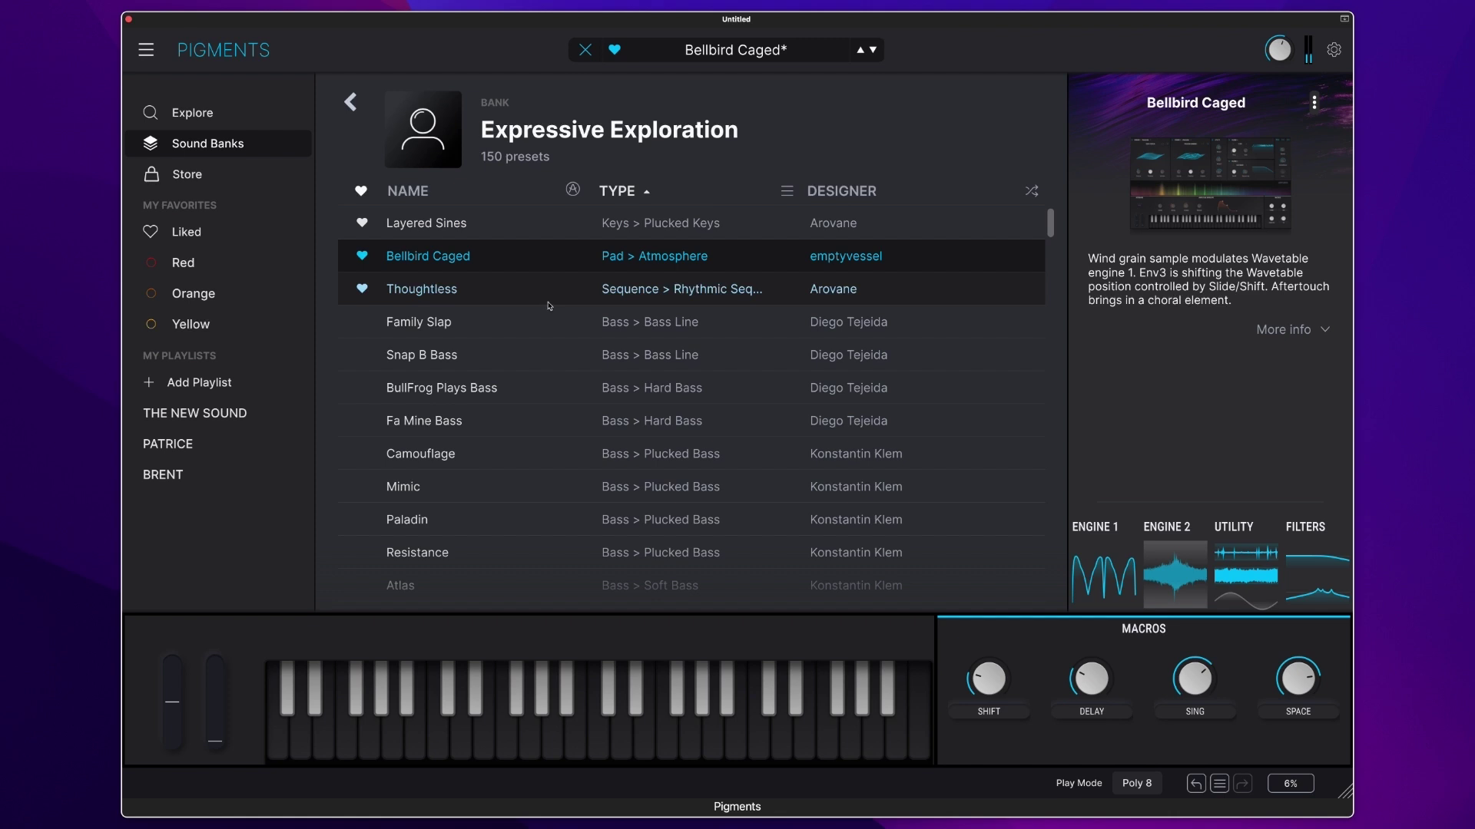
Step: Load Thoughtless and raise Timbre to 0.480, Time to 0.568, Texture, then Timbre to full
{"action": "left_click", "coordinate": [486, 294]}
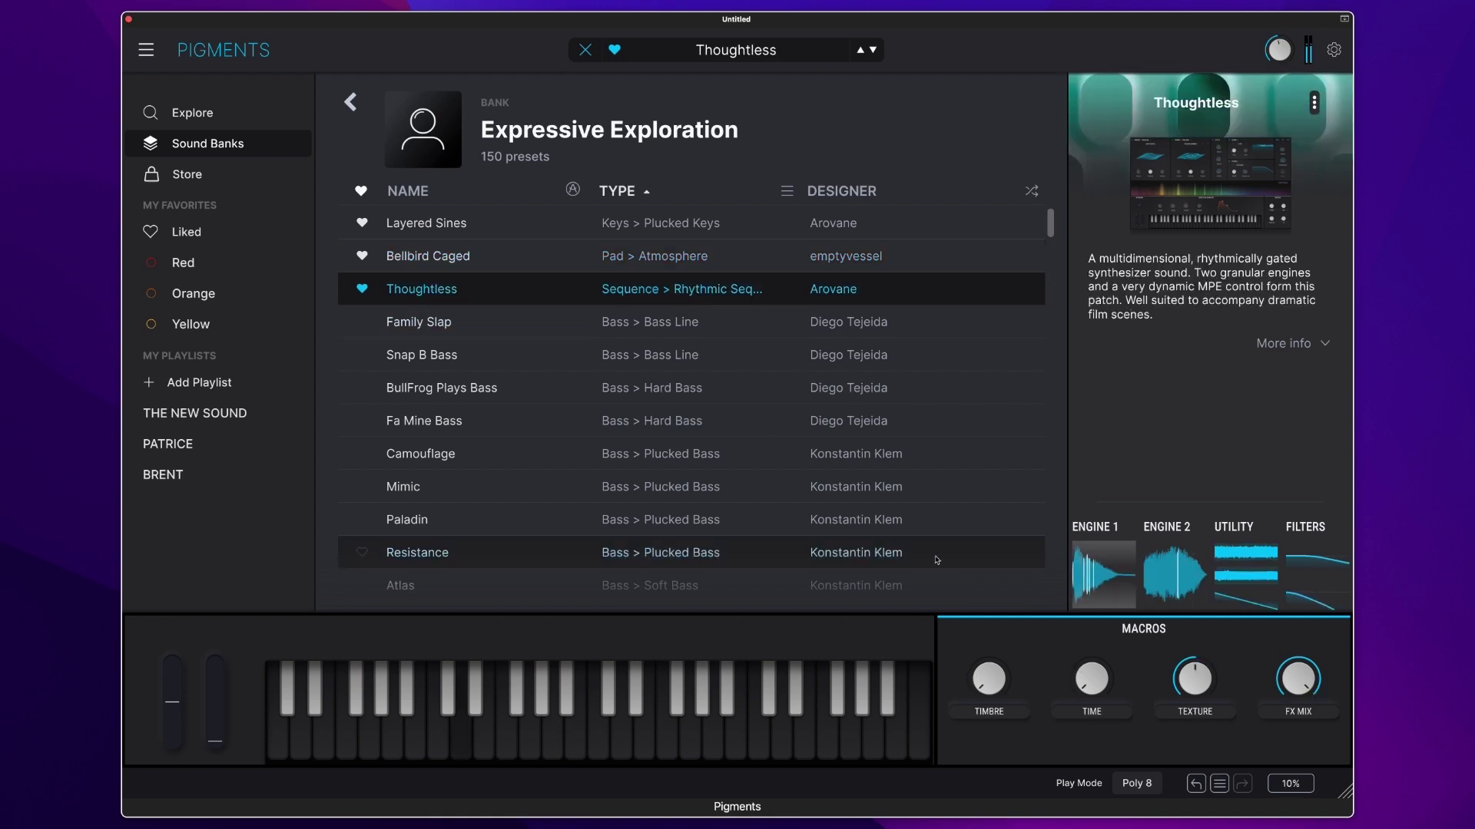
{"action": "left_click_drag", "start_coordinate": [989, 679], "coordinate": [1006, 564]}
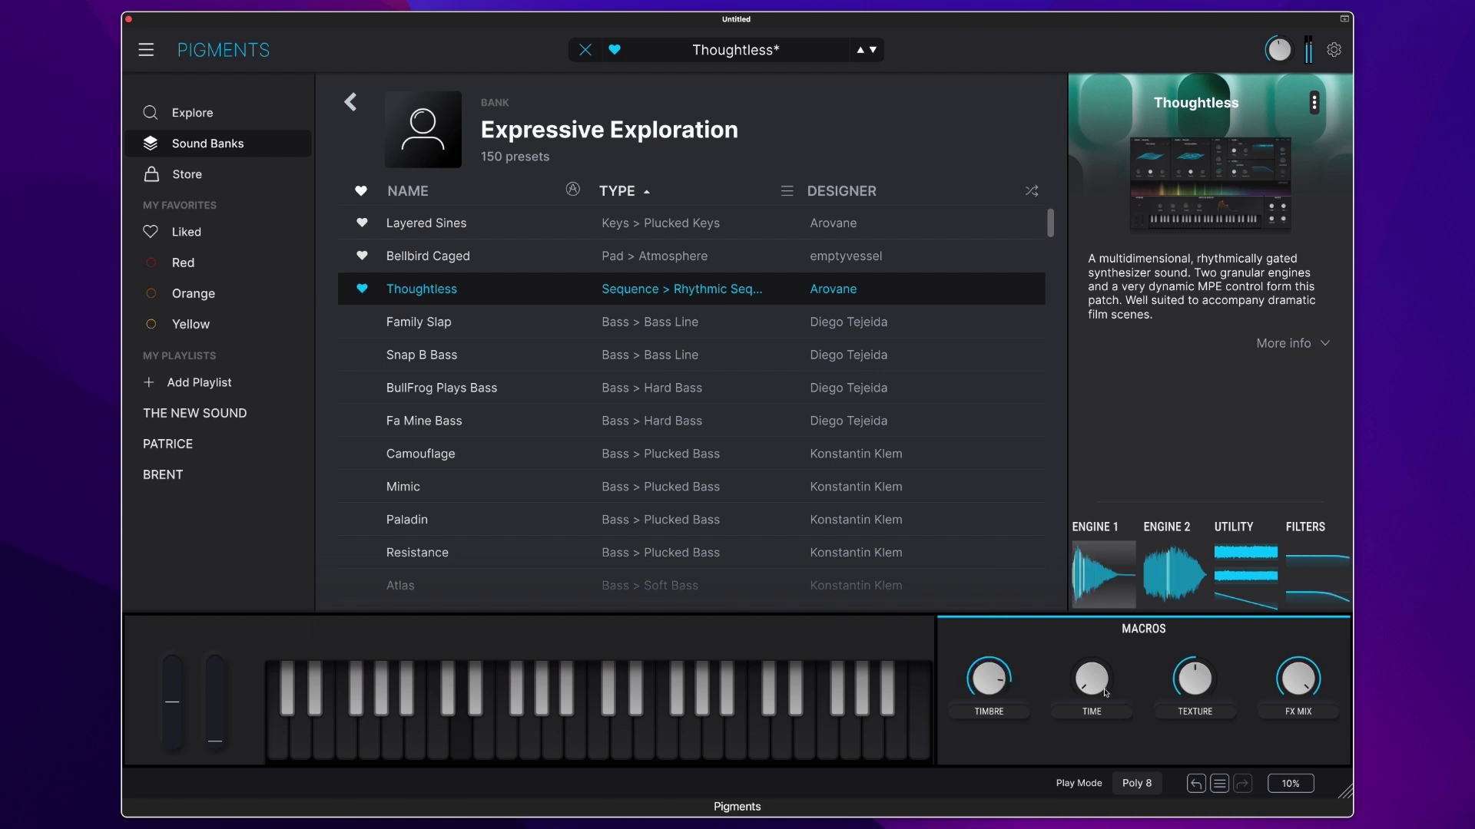
{"action": "mouse_move", "coordinate": [1092, 679]}
{"action": "left_mouse_down"}
{"action": "mouse_move", "coordinate": [1100, 605]}
{"action": "mouse_move", "coordinate": [1100, 699]}
{"action": "left_mouse_up"}
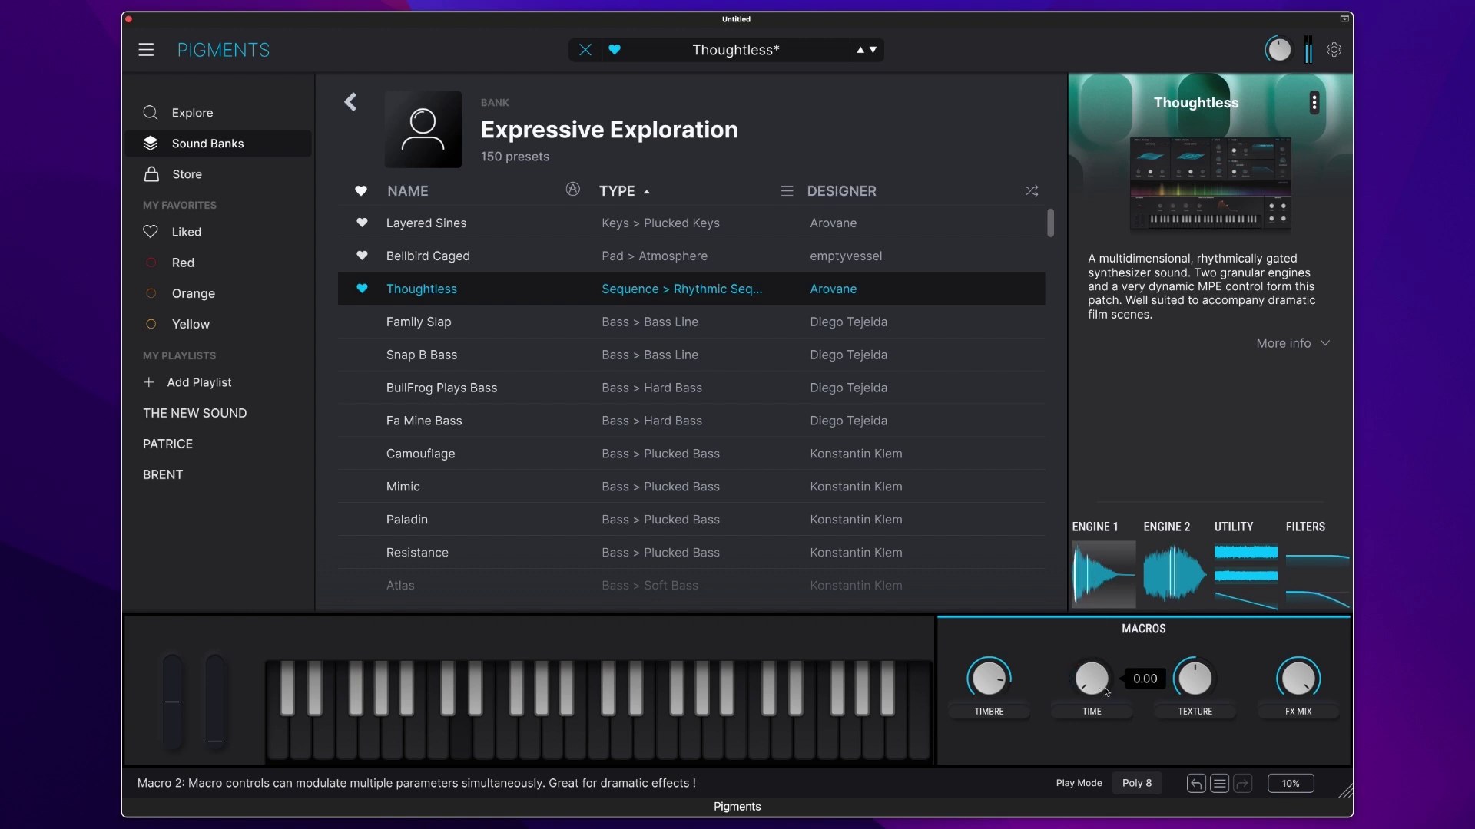
{"action": "left_click_drag", "start_coordinate": [1194, 679], "coordinate": [1212, 764]}
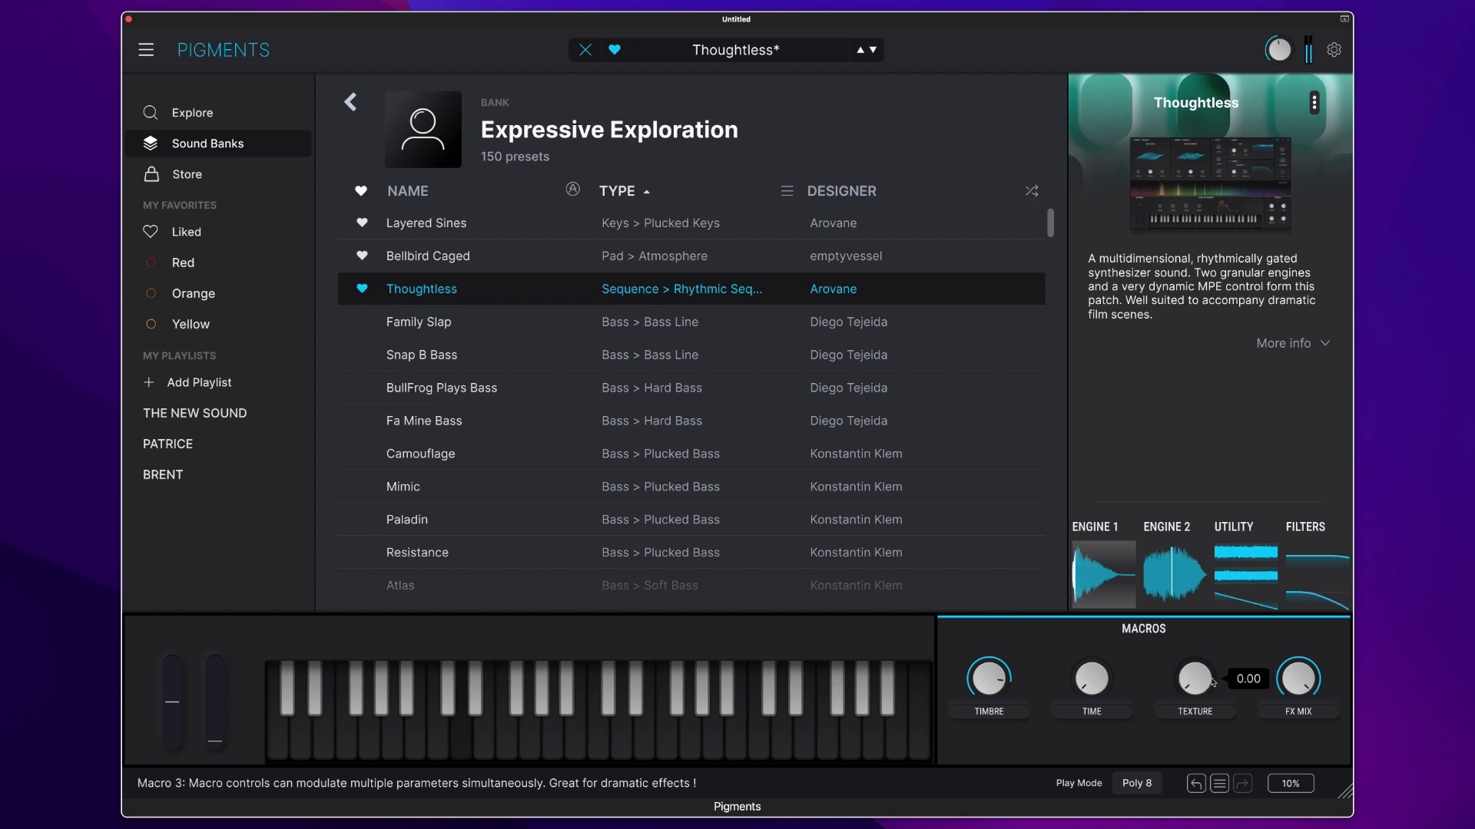
{"action": "mouse_move", "coordinate": [998, 674]}
{"action": "left_mouse_down"}
{"action": "mouse_move", "coordinate": [997, 648]}
{"action": "mouse_move", "coordinate": [999, 681]}
{"action": "left_mouse_up"}
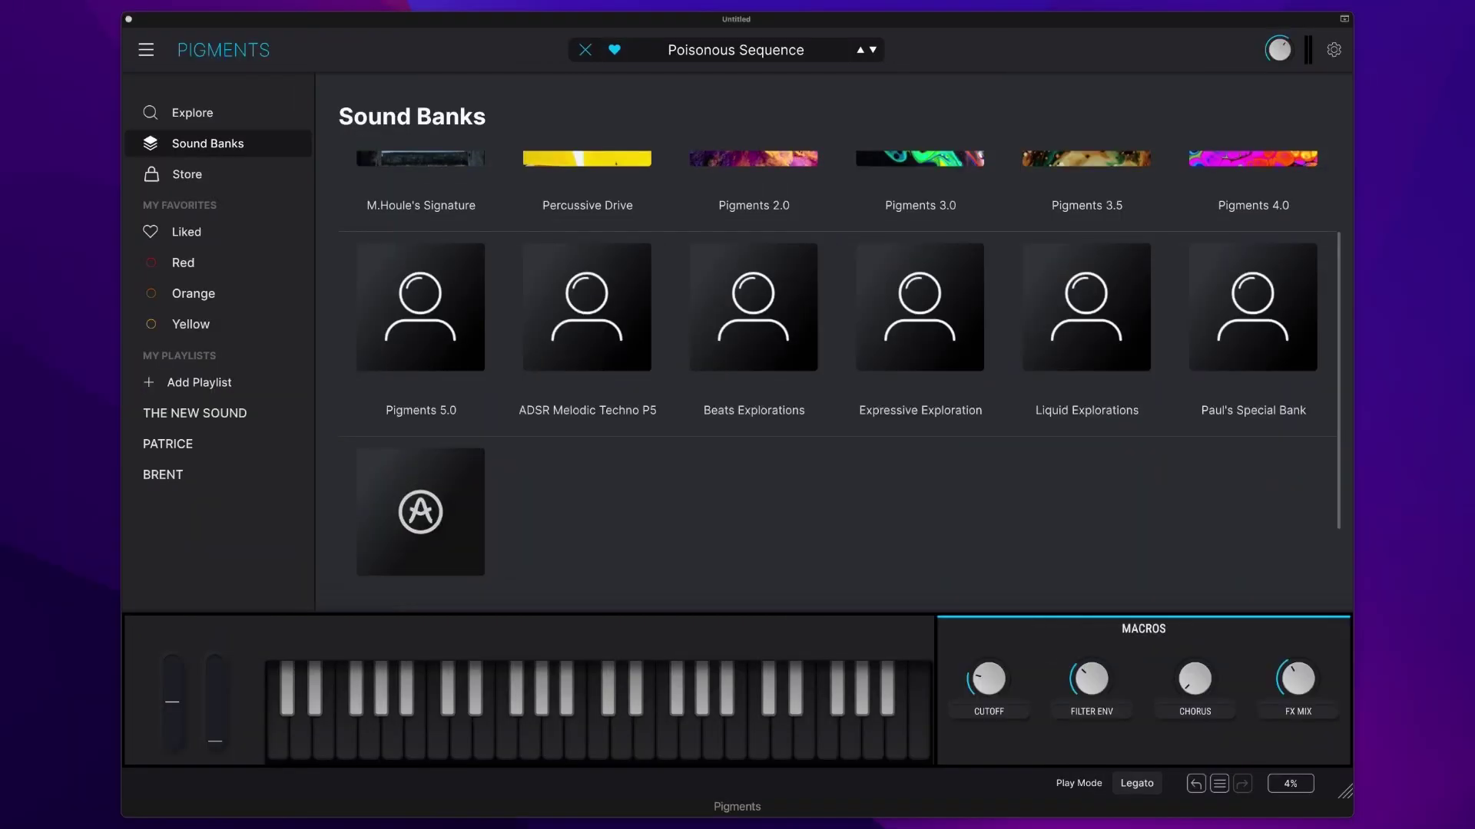
Step: Open the Liquid Explorations bank and scroll up and down through its 112 presets
{"action": "left_click", "coordinate": [1087, 308]}
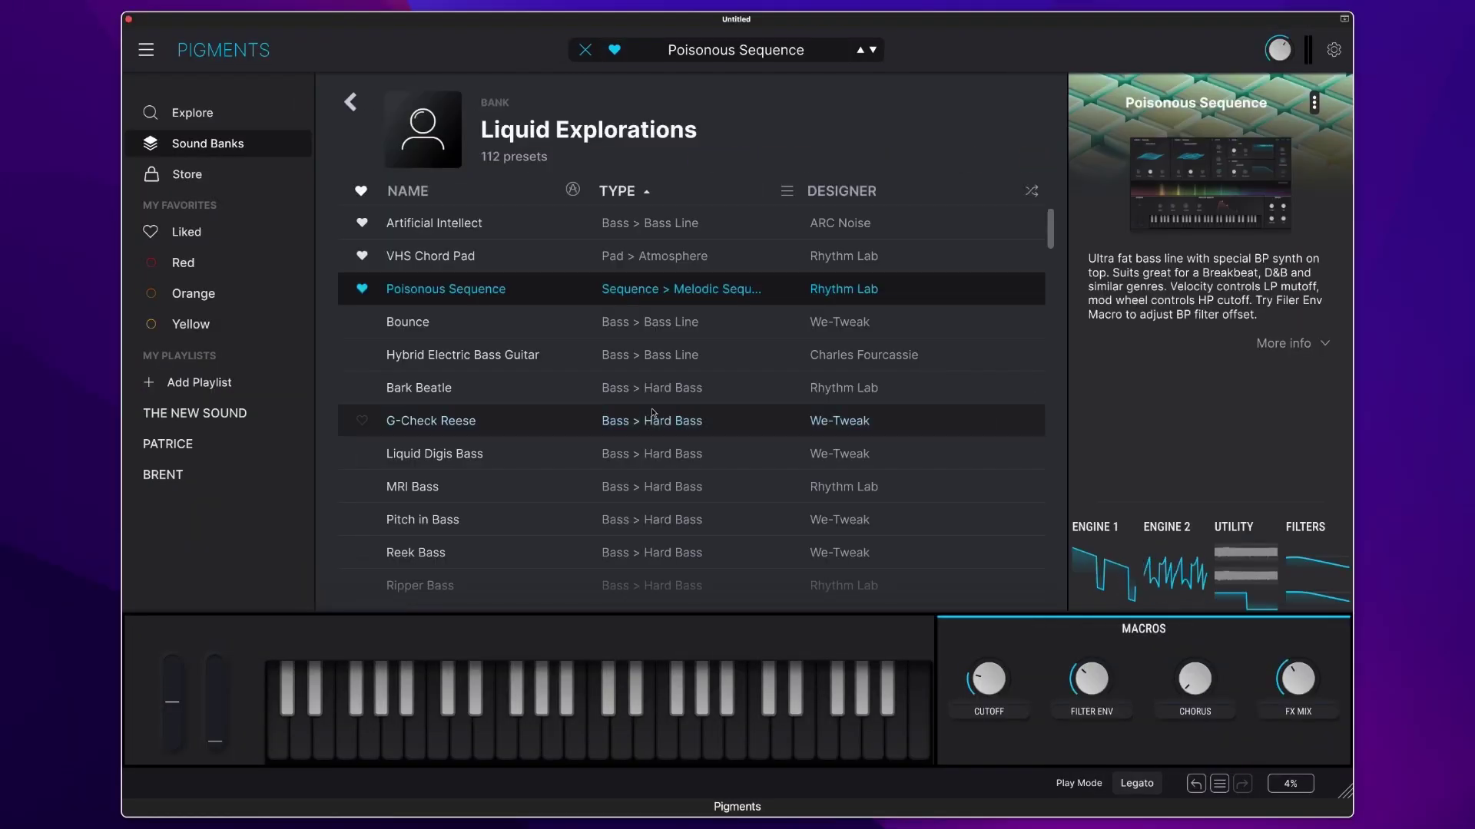
{"action": "scroll", "coordinate": [652, 413], "scroll_direction": "down", "scroll_amount": 10}
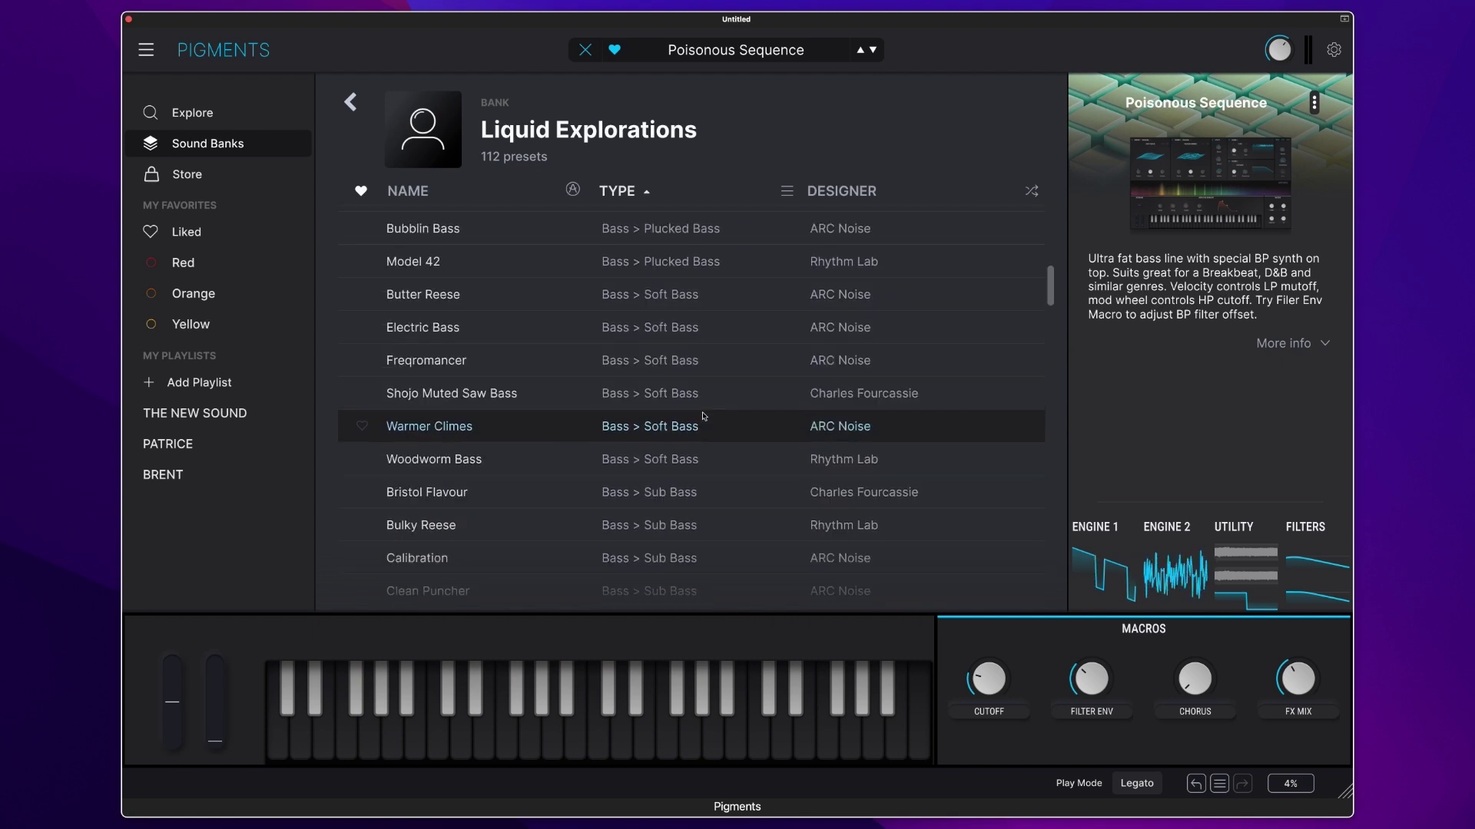
{"action": "scroll", "coordinate": [703, 416], "scroll_direction": "down", "scroll_amount": 2}
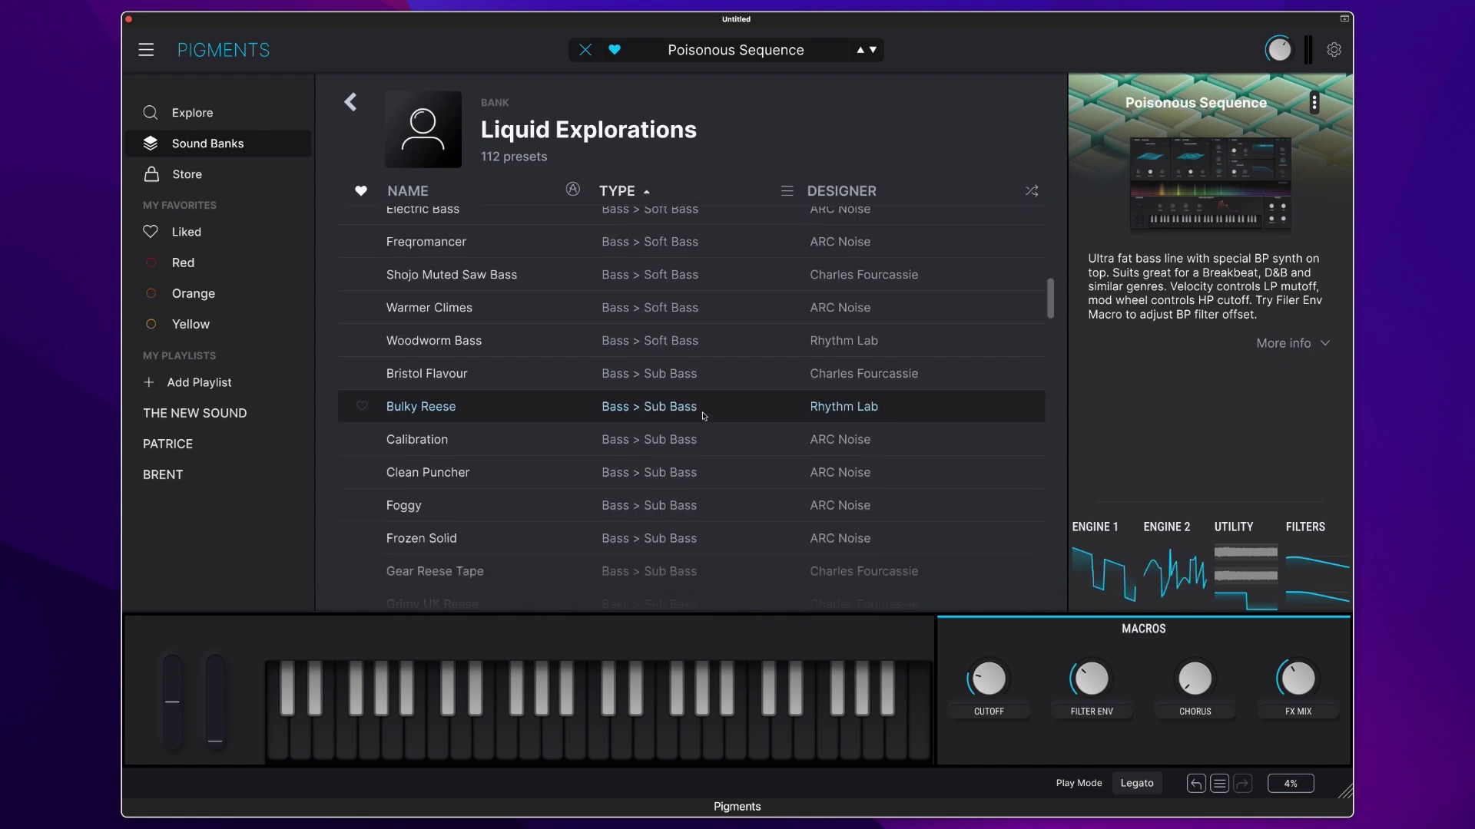
{"action": "scroll", "coordinate": [704, 416], "scroll_direction": "up", "scroll_amount": 4}
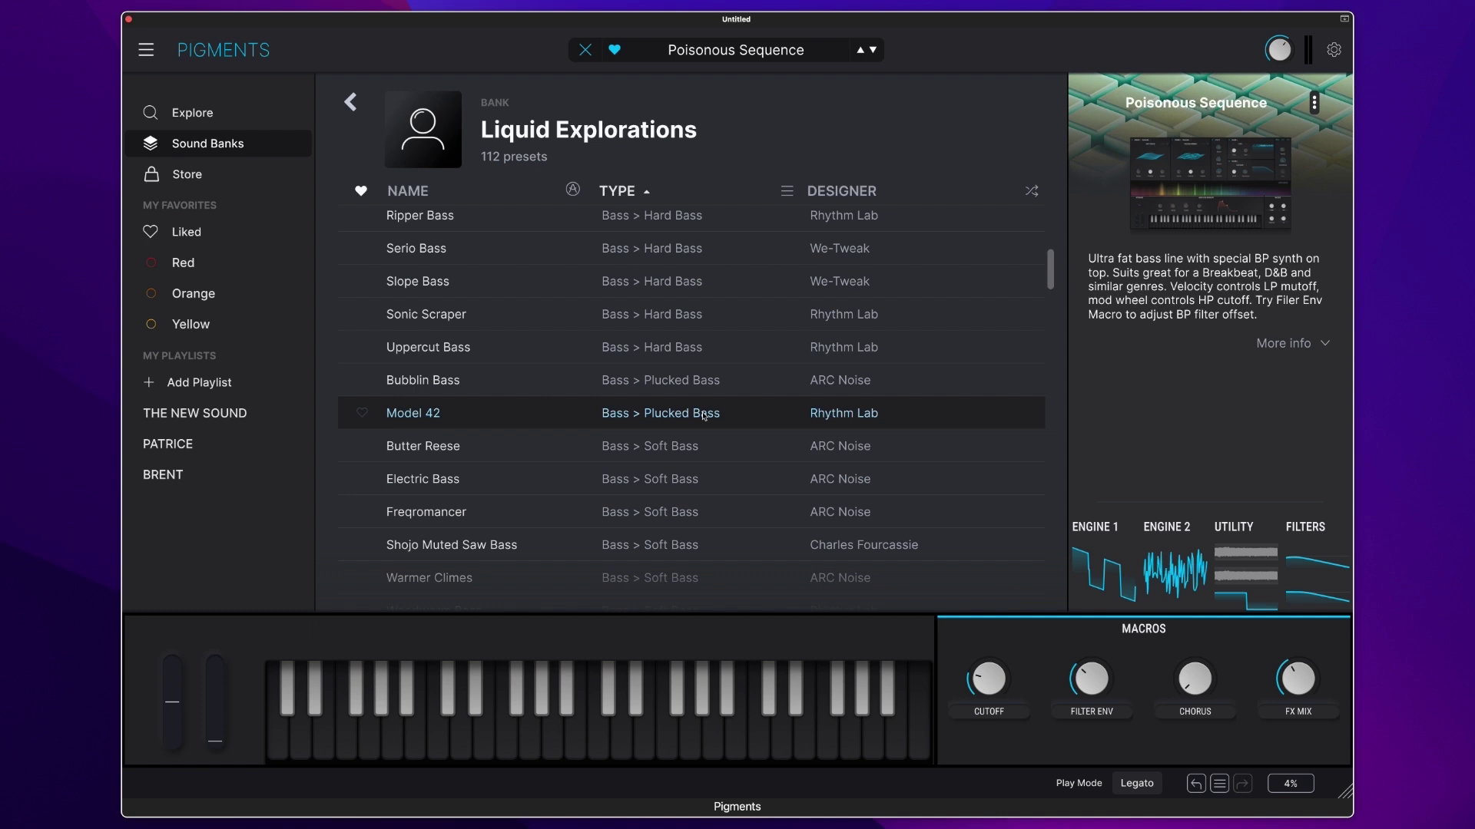
{"action": "scroll", "coordinate": [704, 416], "scroll_direction": "down", "scroll_amount": 12}
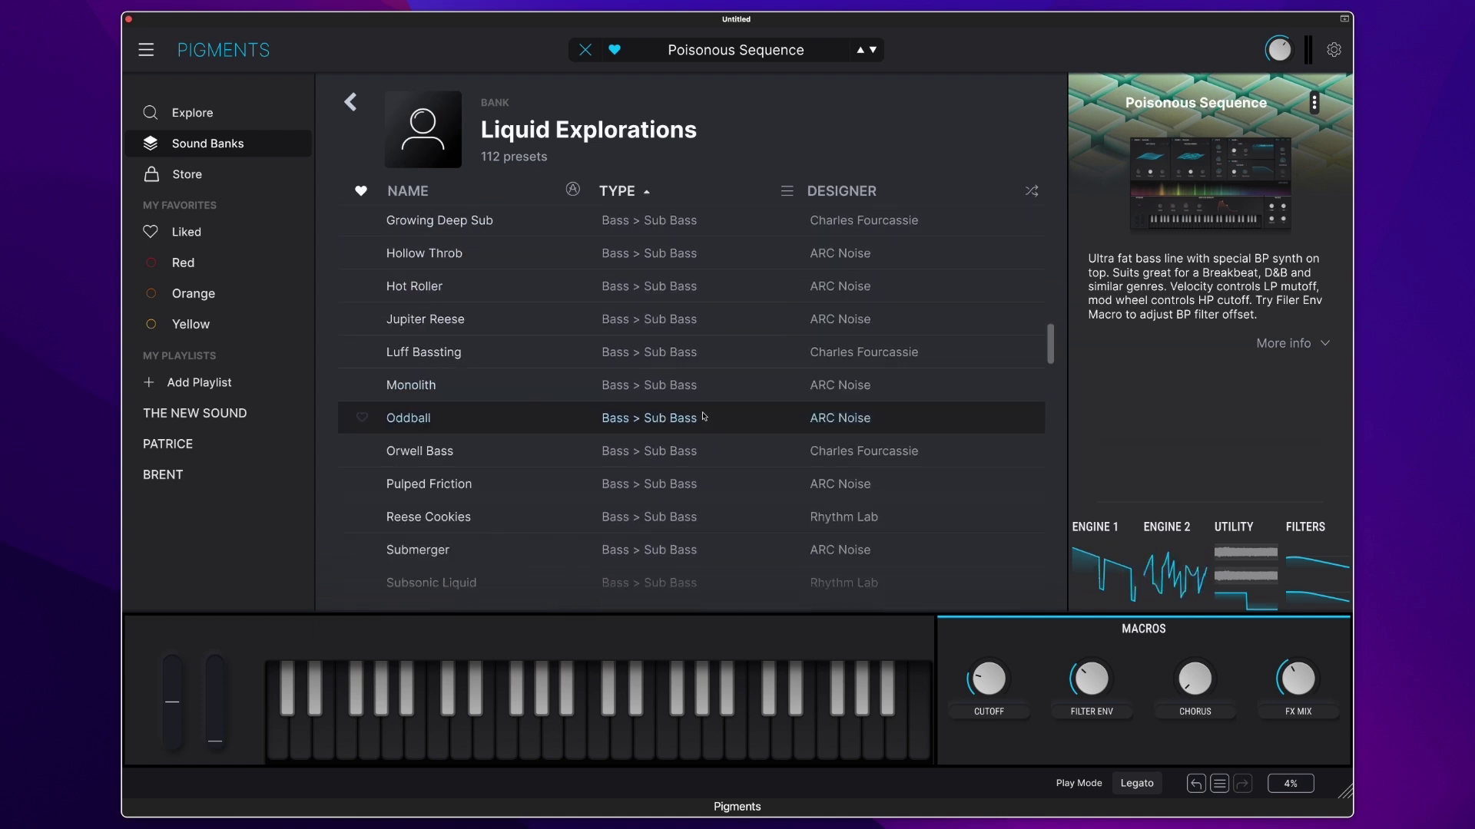
{"action": "scroll", "coordinate": [704, 416], "scroll_direction": "down", "scroll_amount": 7}
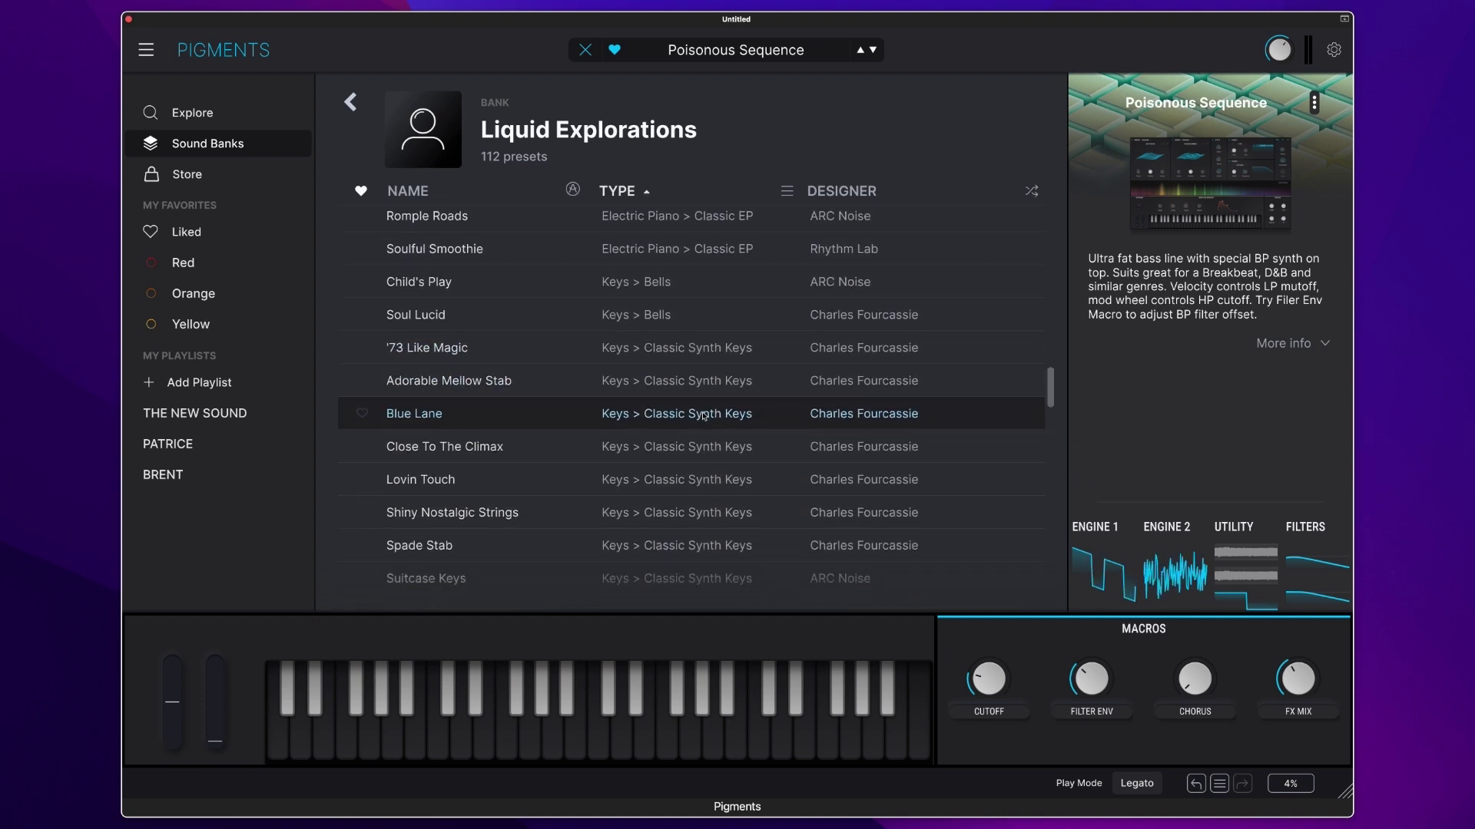
{"action": "scroll", "coordinate": [703, 416], "scroll_direction": "down", "scroll_amount": 9}
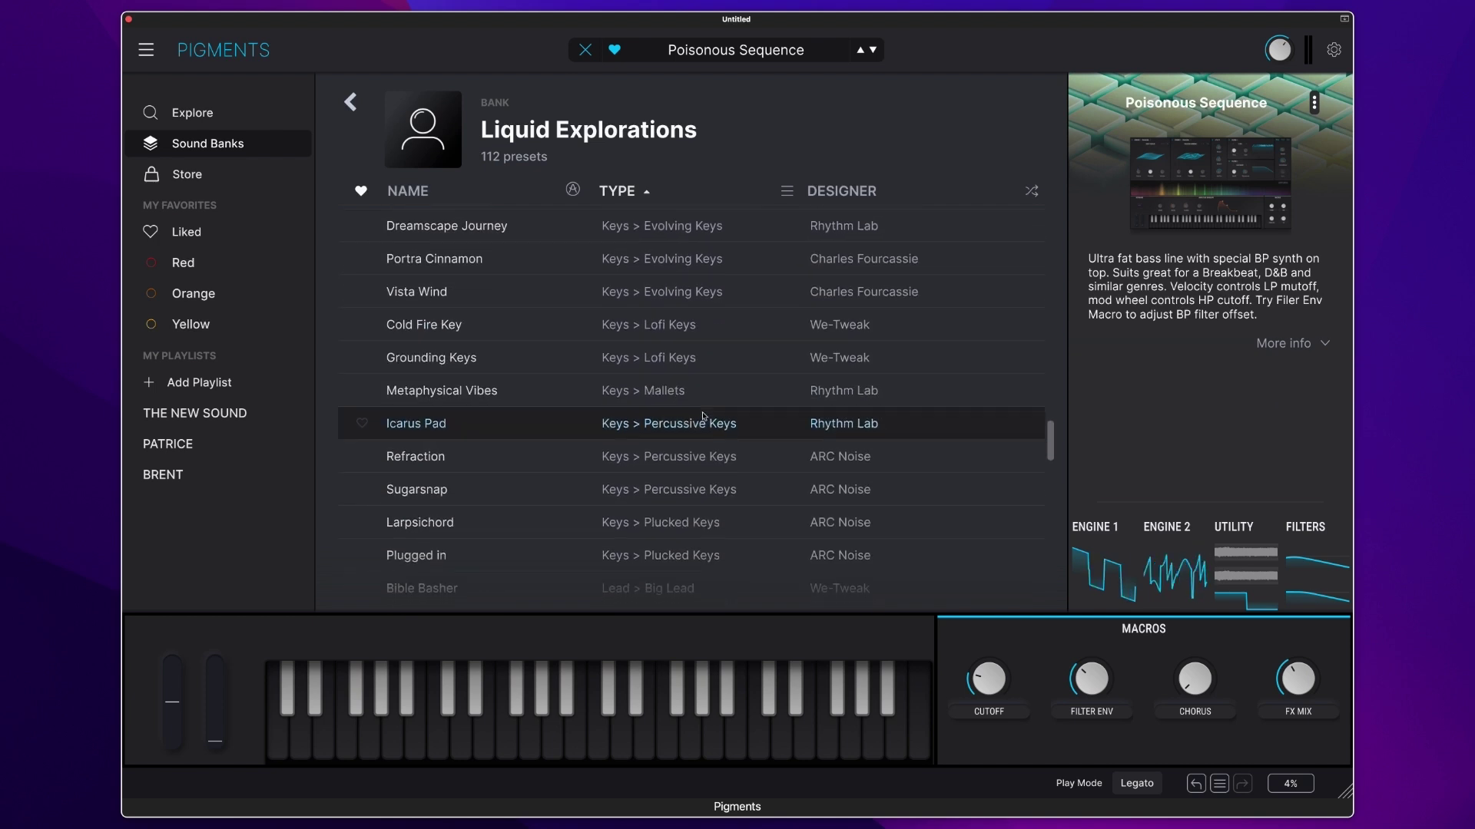
{"action": "scroll", "coordinate": [704, 416], "scroll_direction": "up", "scroll_amount": 20}
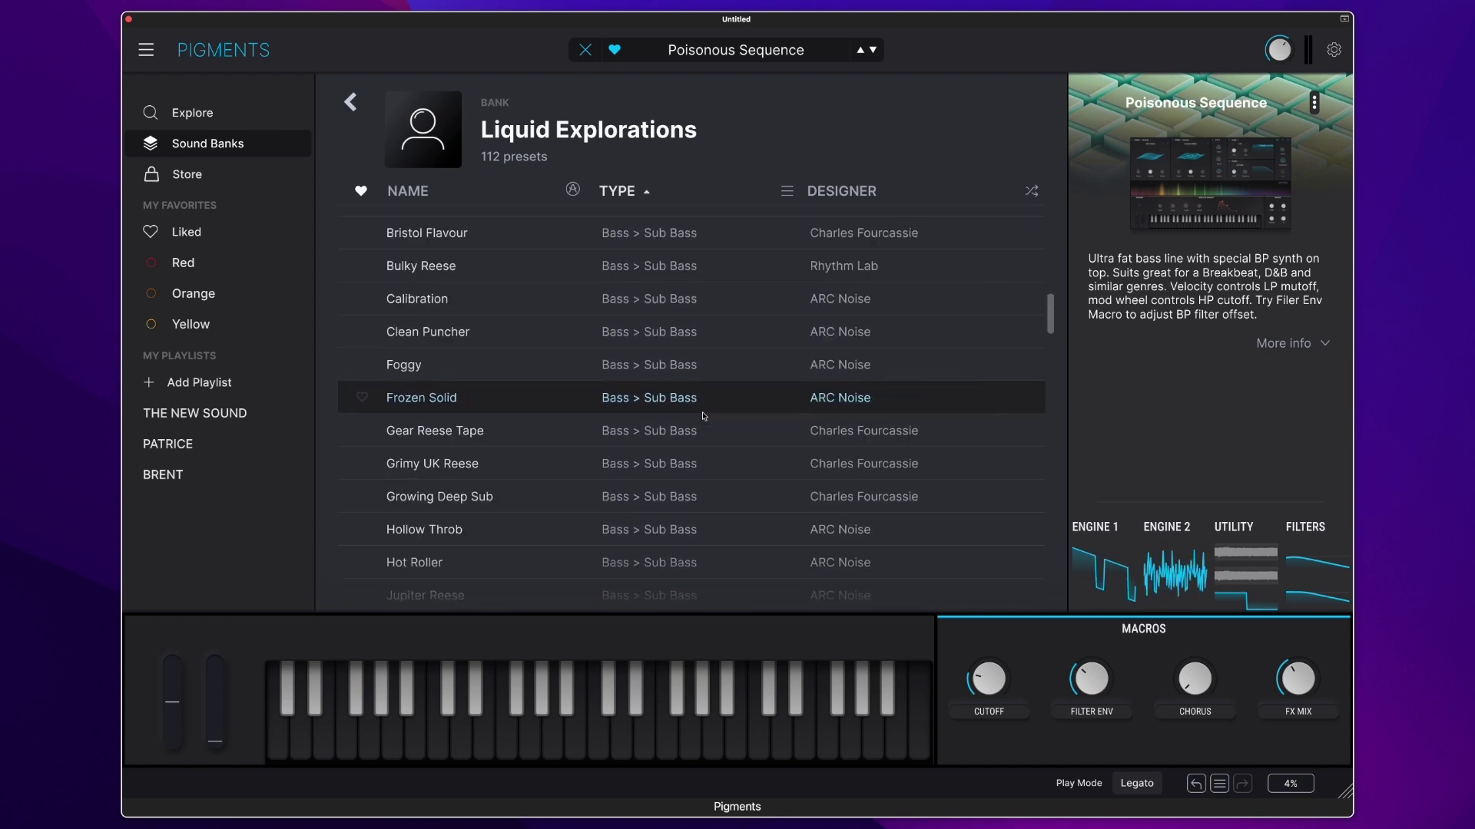
{"action": "scroll", "coordinate": [703, 416], "scroll_direction": "up", "scroll_amount": 10}
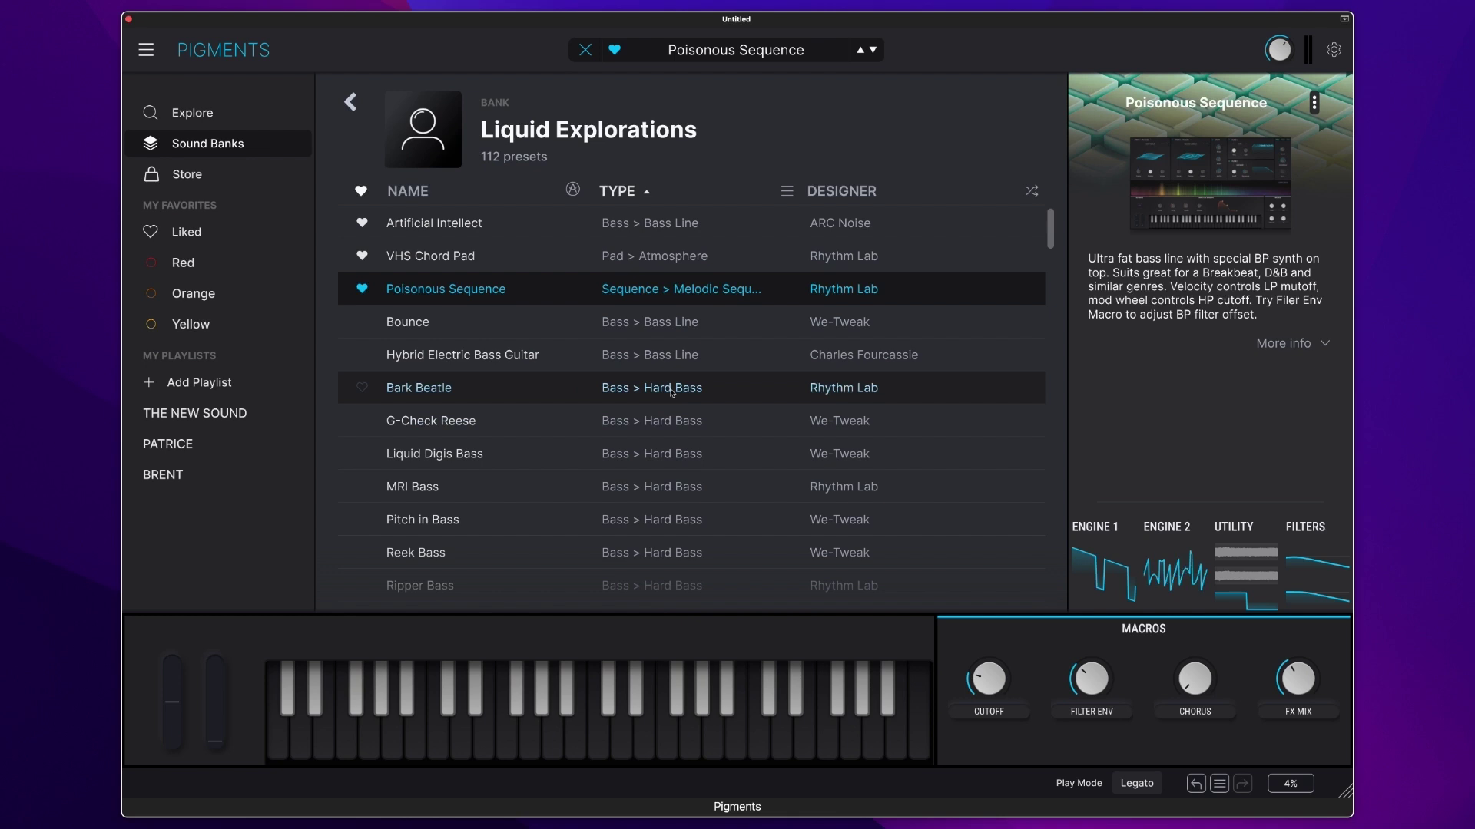
Step: Load Artificial Intellect and turn up Timbre, Hyped to 0.552, Space, and LFO Slow
{"action": "left_click", "coordinate": [532, 230]}
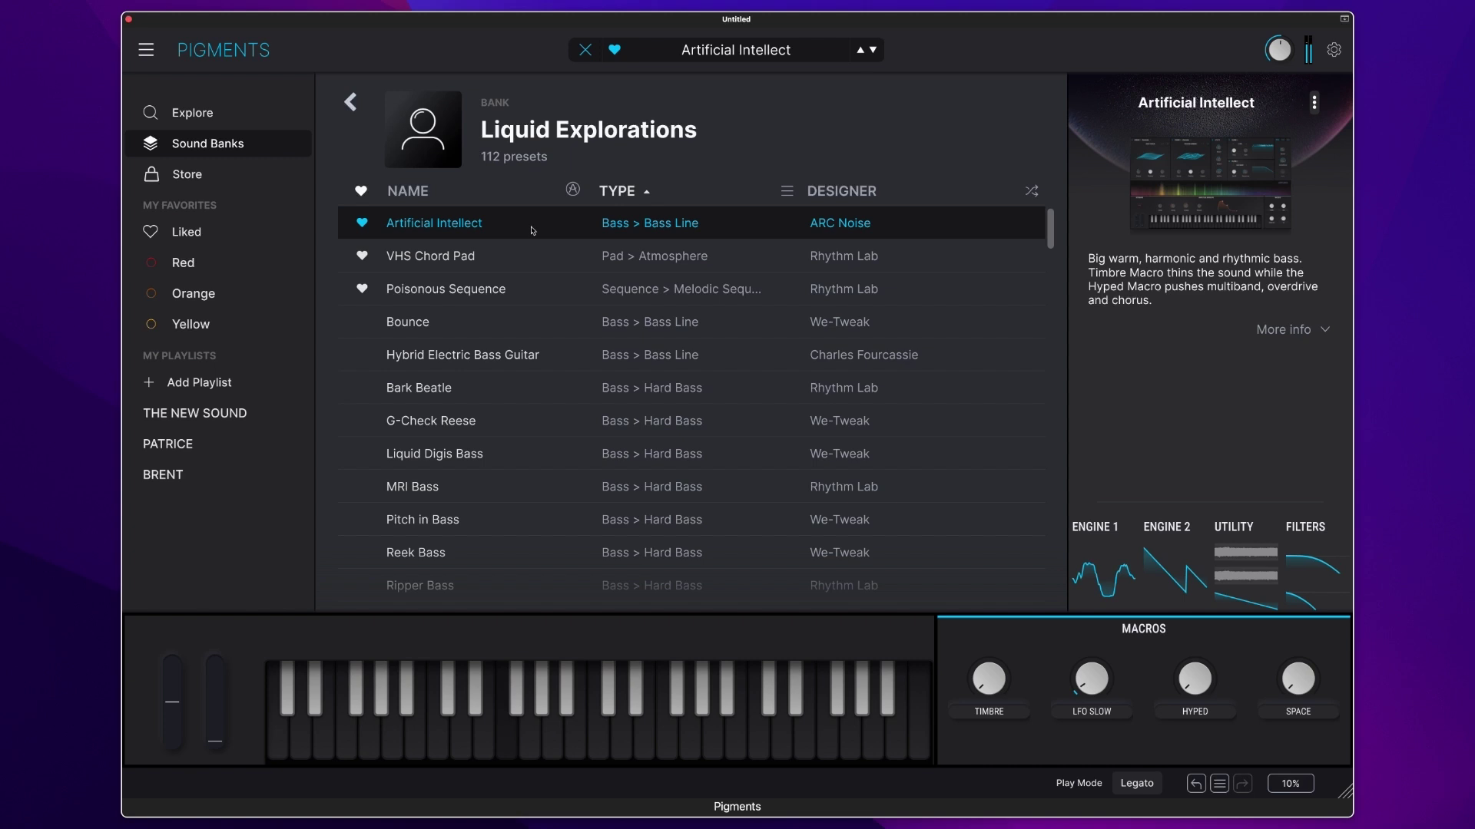
{"action": "left_click_drag", "start_coordinate": [988, 679], "coordinate": [986, 587]}
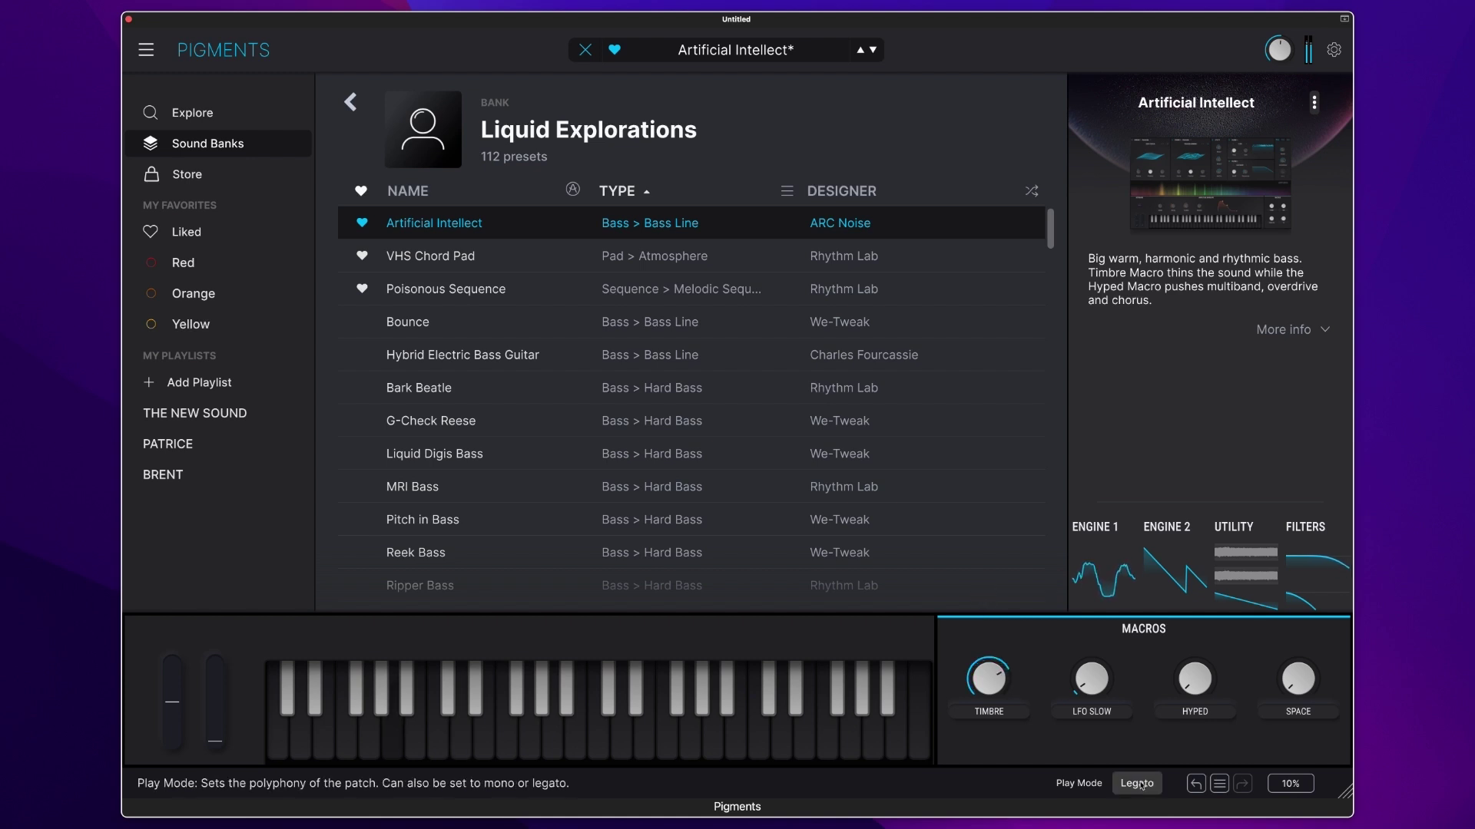
{"action": "left_click_drag", "start_coordinate": [1194, 679], "coordinate": [1192, 592]}
{"action": "left_click_drag", "start_coordinate": [1298, 691], "coordinate": [1306, 606]}
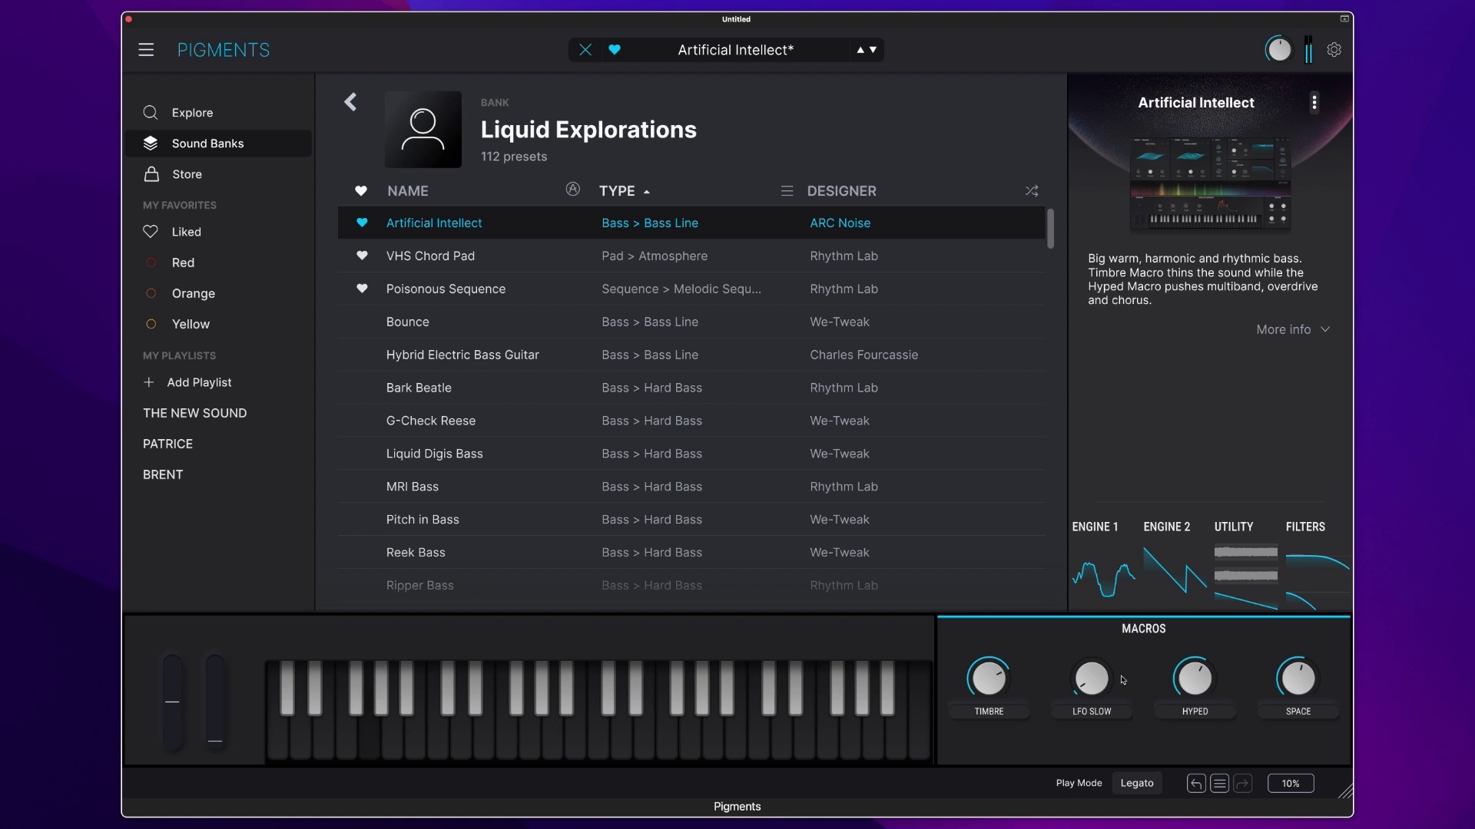
{"action": "left_click_drag", "start_coordinate": [1091, 678], "coordinate": [1097, 542]}
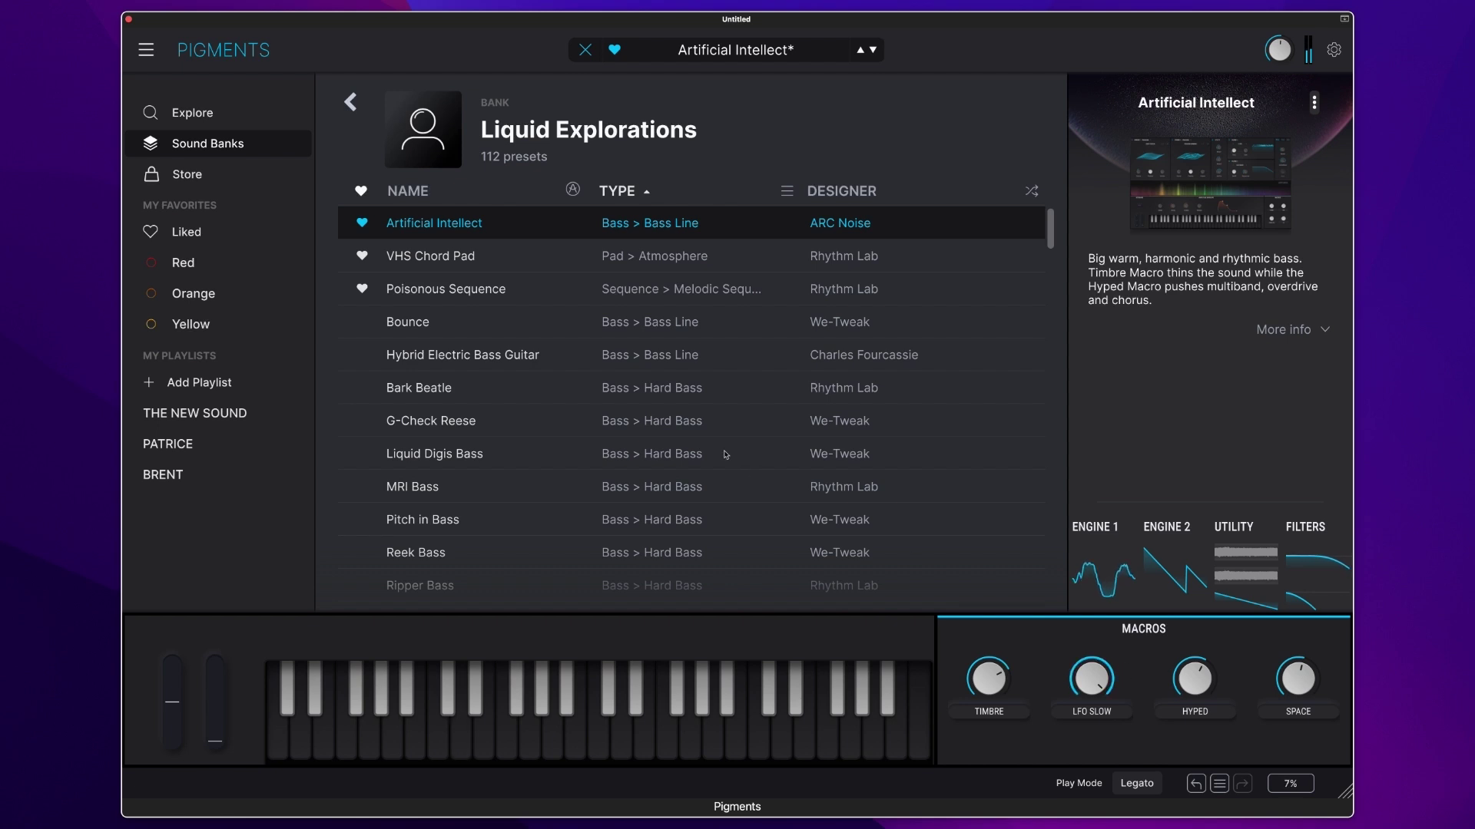
Step: Load the VHS Chord Pad atmosphere pad and turn up its Lo-Fi degradation and LP Instability macros
{"action": "left_click", "coordinate": [493, 260]}
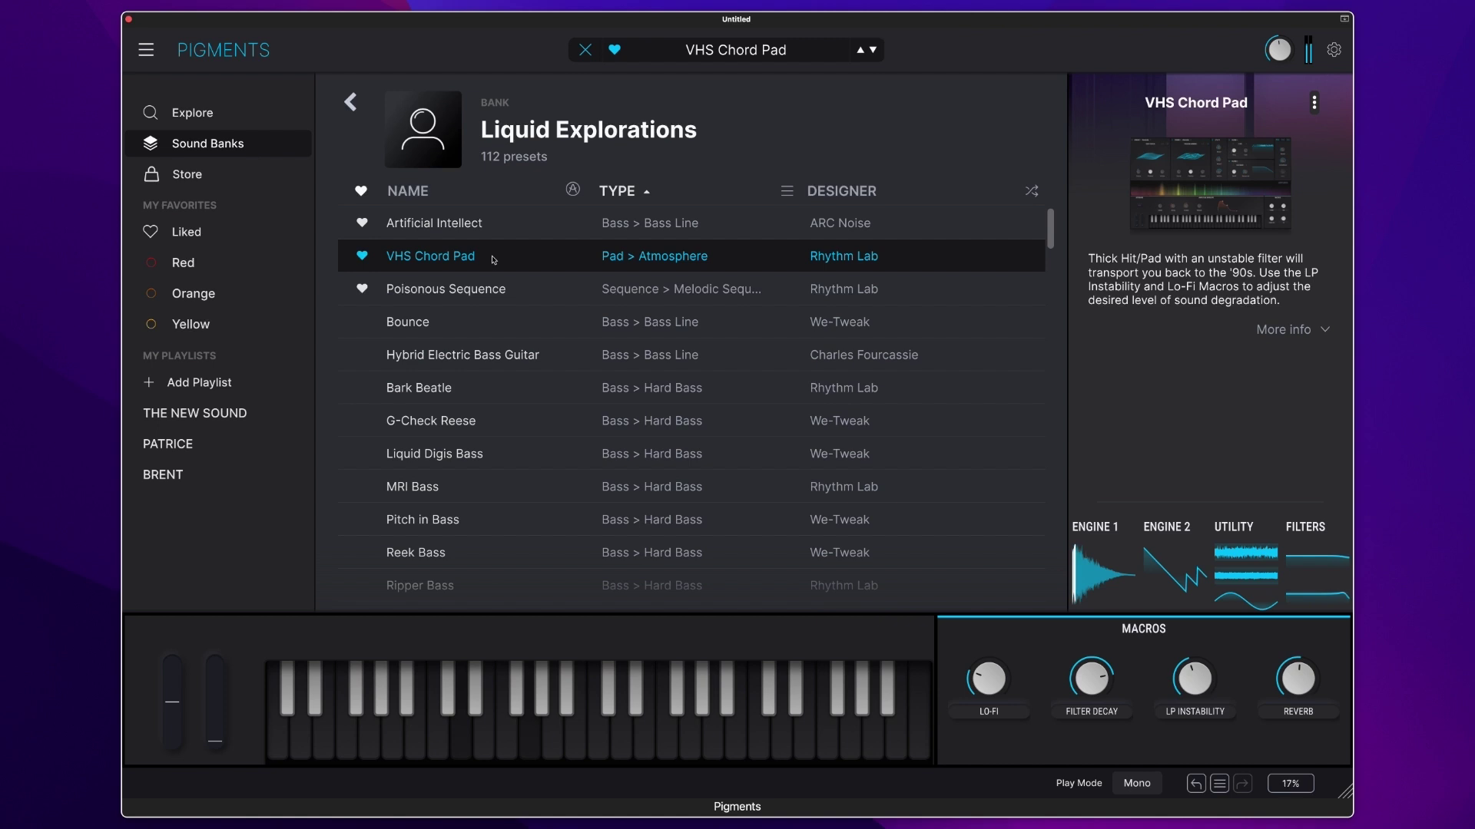
{"action": "left_click_drag", "start_coordinate": [987, 678], "coordinate": [978, 642]}
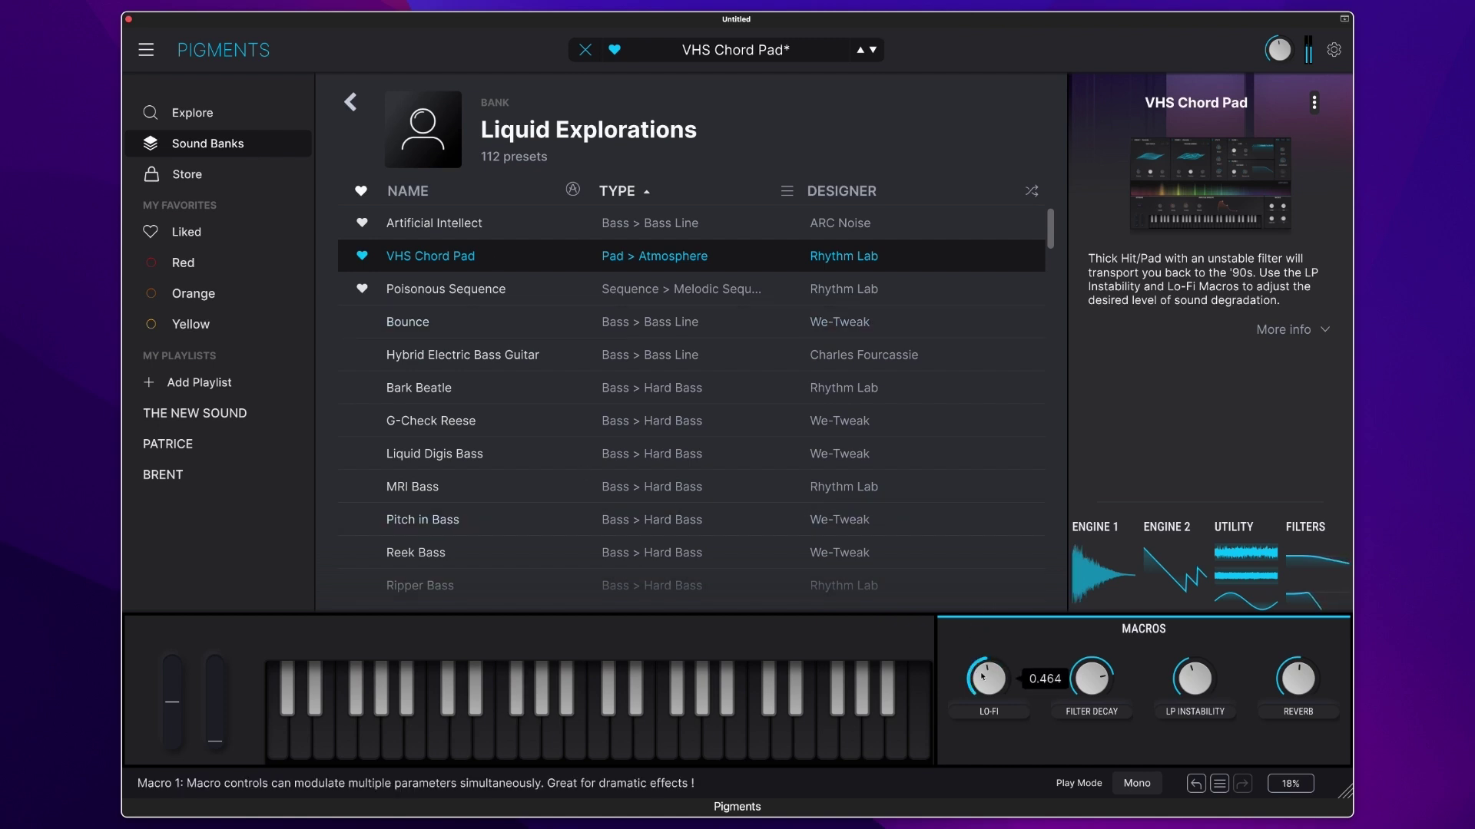
{"action": "left_click_drag", "start_coordinate": [1192, 692], "coordinate": [1189, 642]}
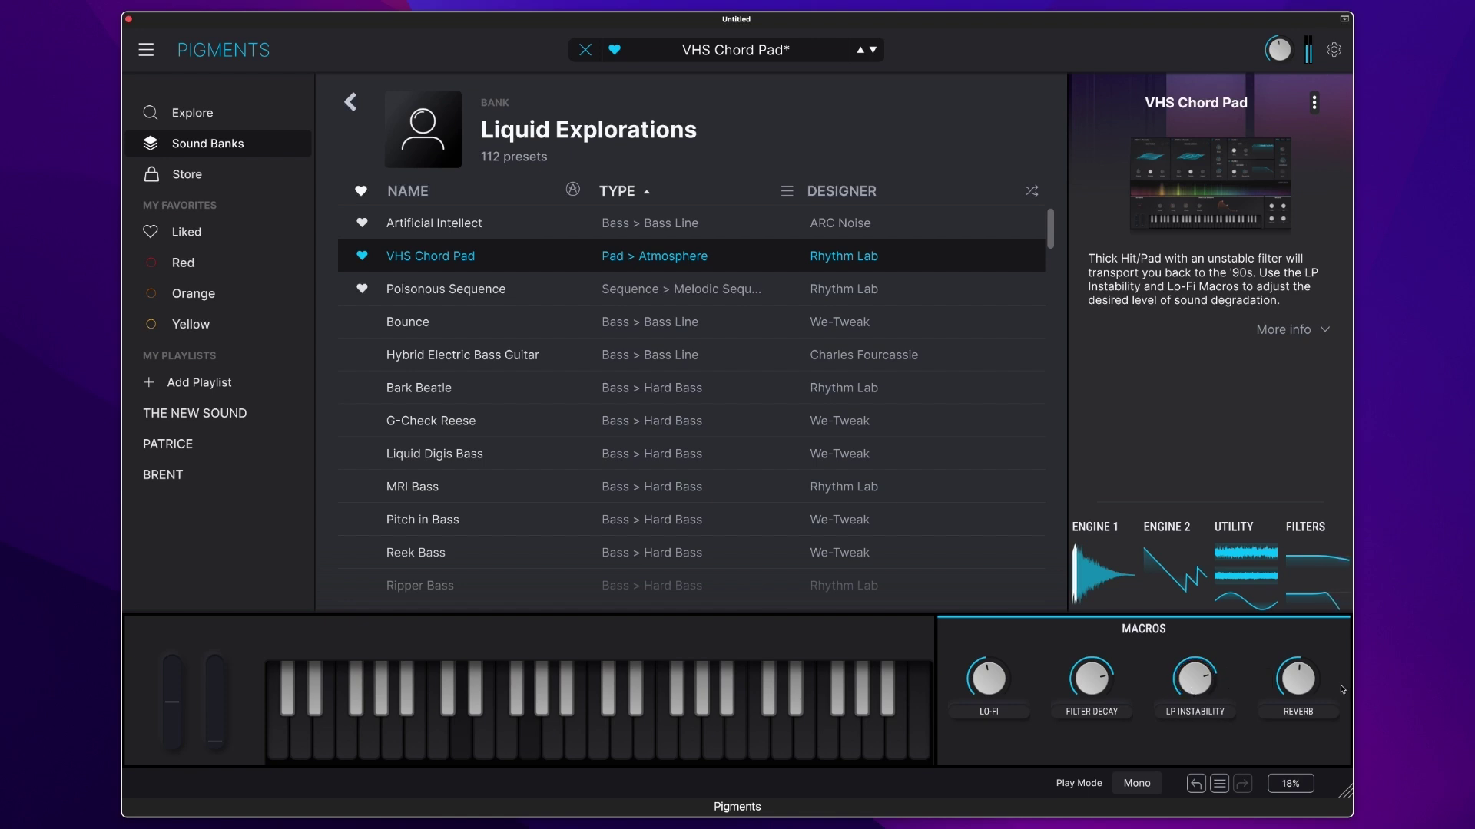
{"action": "mouse_move", "coordinate": [1298, 679]}
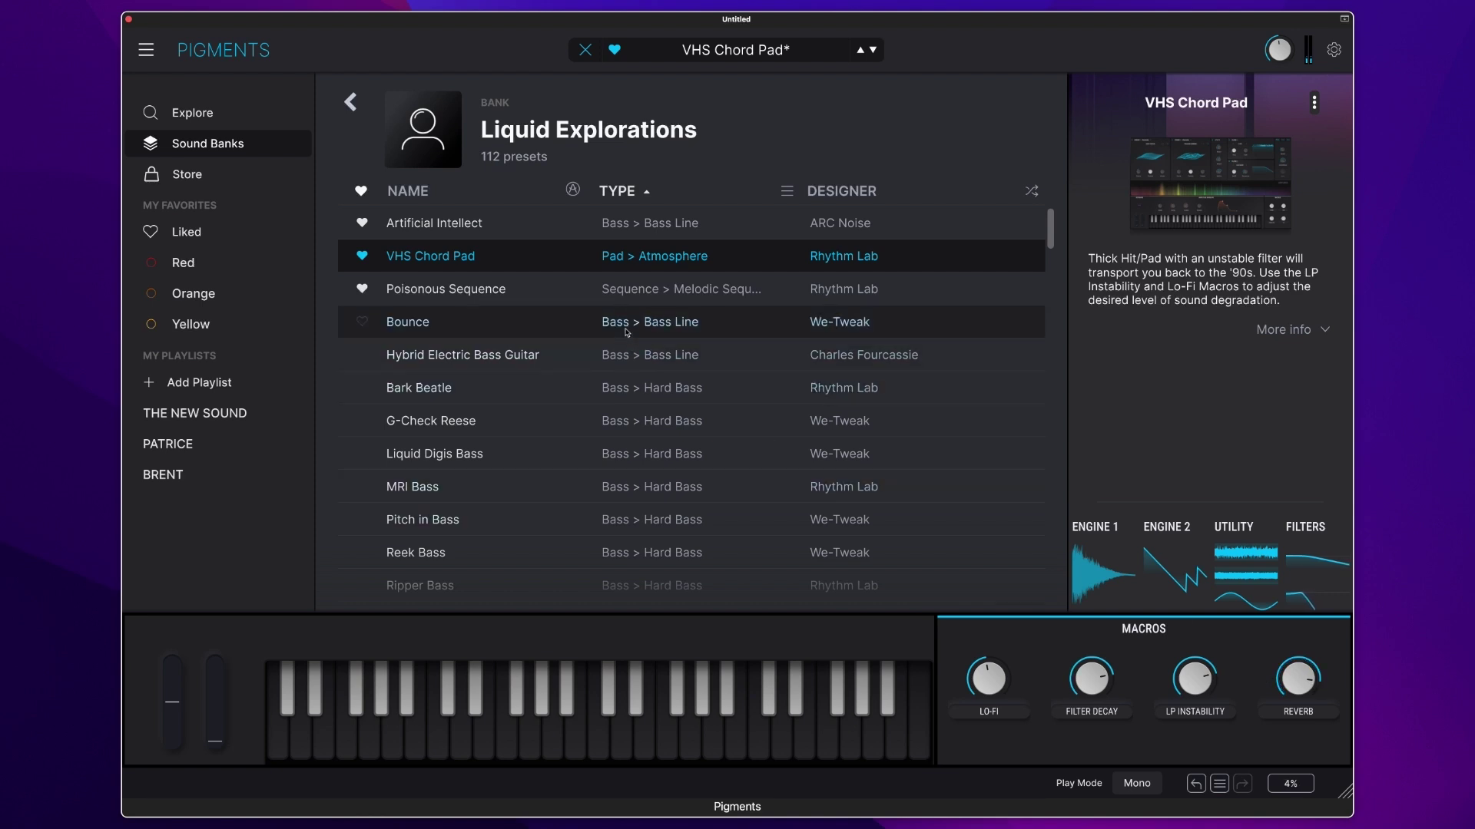
Step: Load Poisonous Sequence and raise Cutoff, Filter Env and Chorus, with FX Mix at 1.00
{"action": "left_click", "coordinate": [568, 298]}
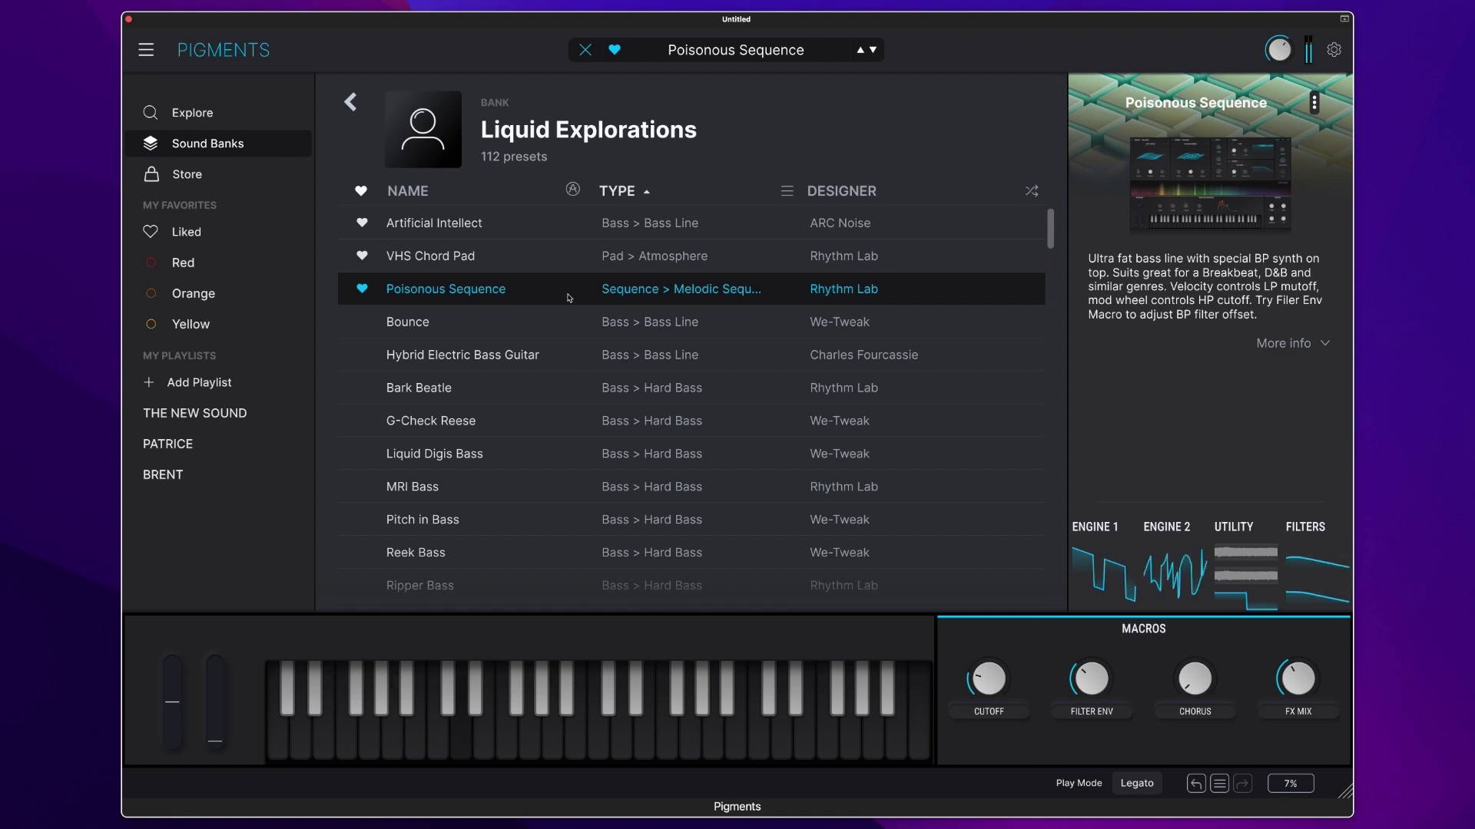
{"action": "left_click_drag", "start_coordinate": [989, 679], "coordinate": [993, 589]}
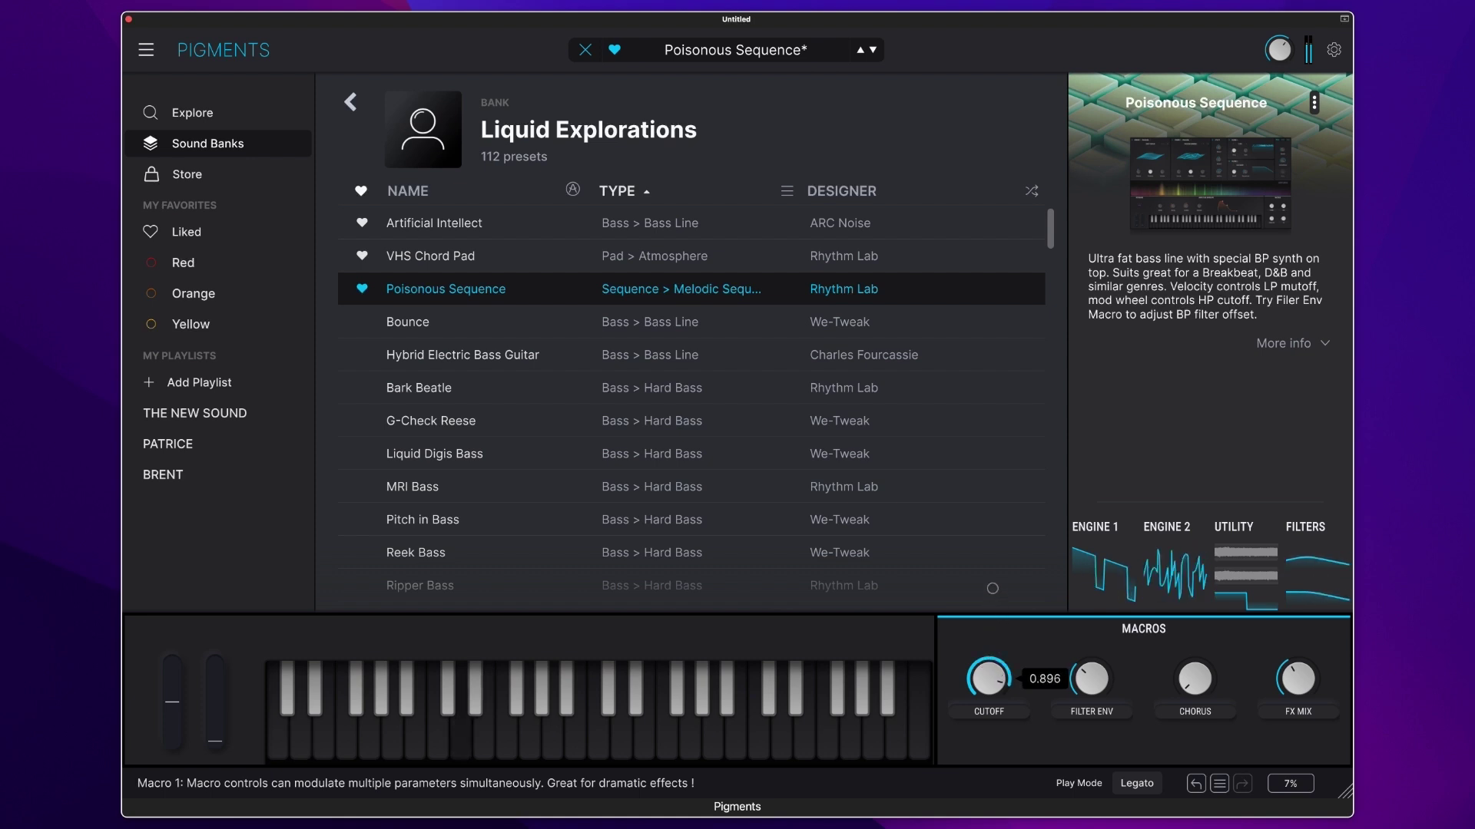
{"action": "left_click_drag", "start_coordinate": [1092, 679], "coordinate": [1098, 654]}
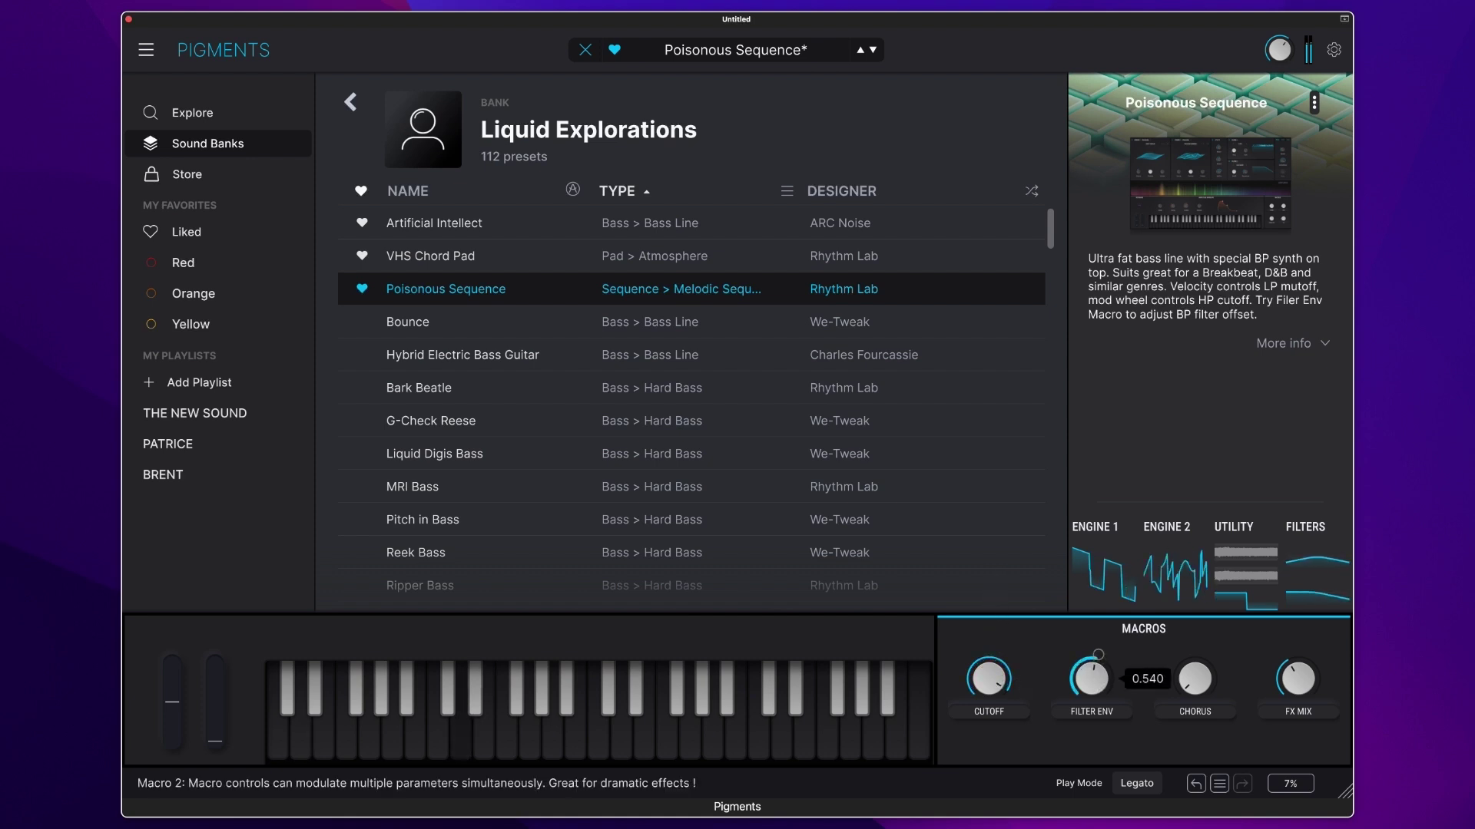
{"action": "left_click_drag", "start_coordinate": [1195, 679], "coordinate": [1184, 599]}
{"action": "left_click_drag", "start_coordinate": [1298, 683], "coordinate": [1300, 597]}
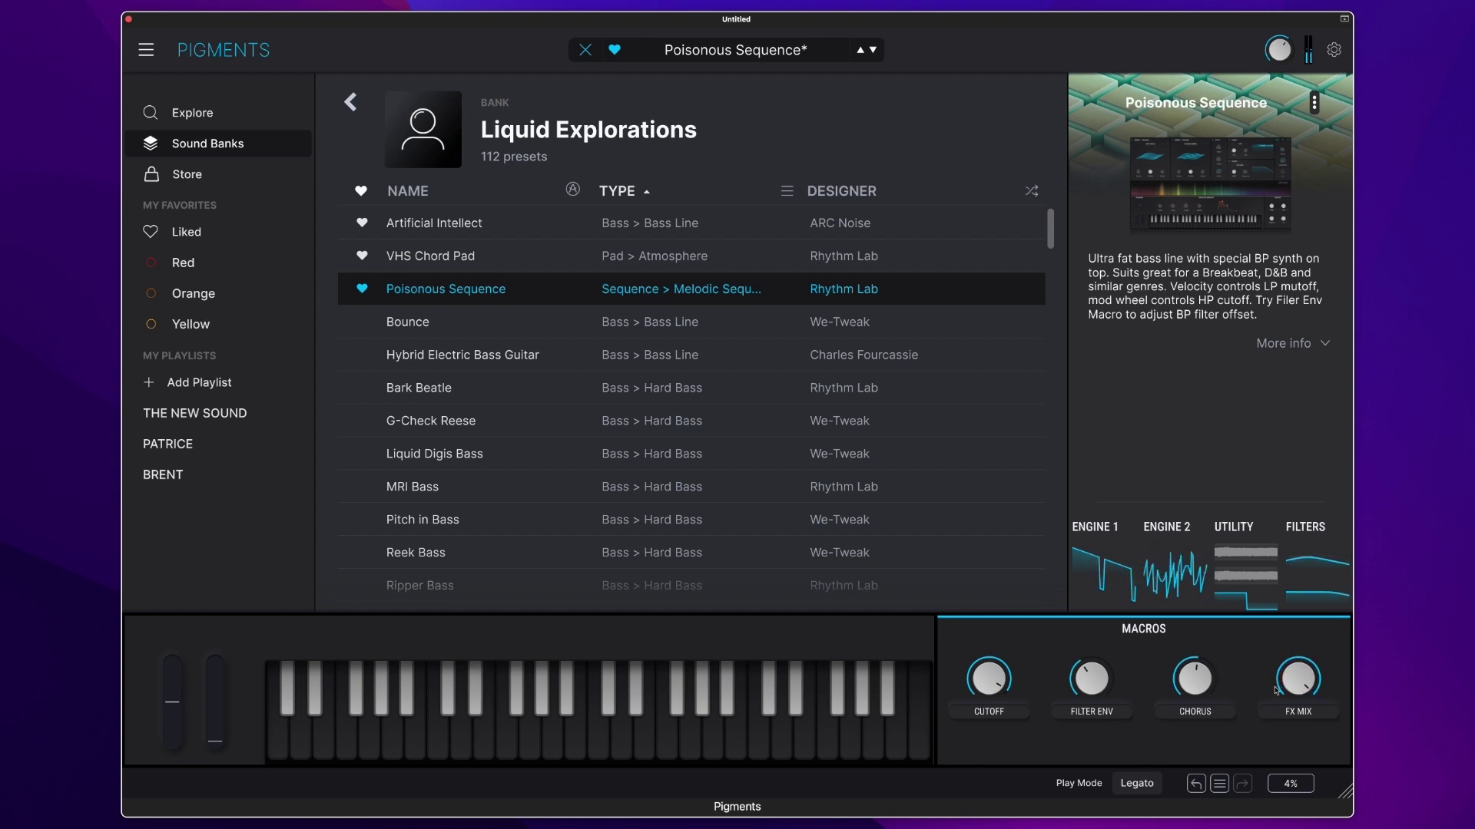
{"action": "mouse_move", "coordinate": [1280, 688]}
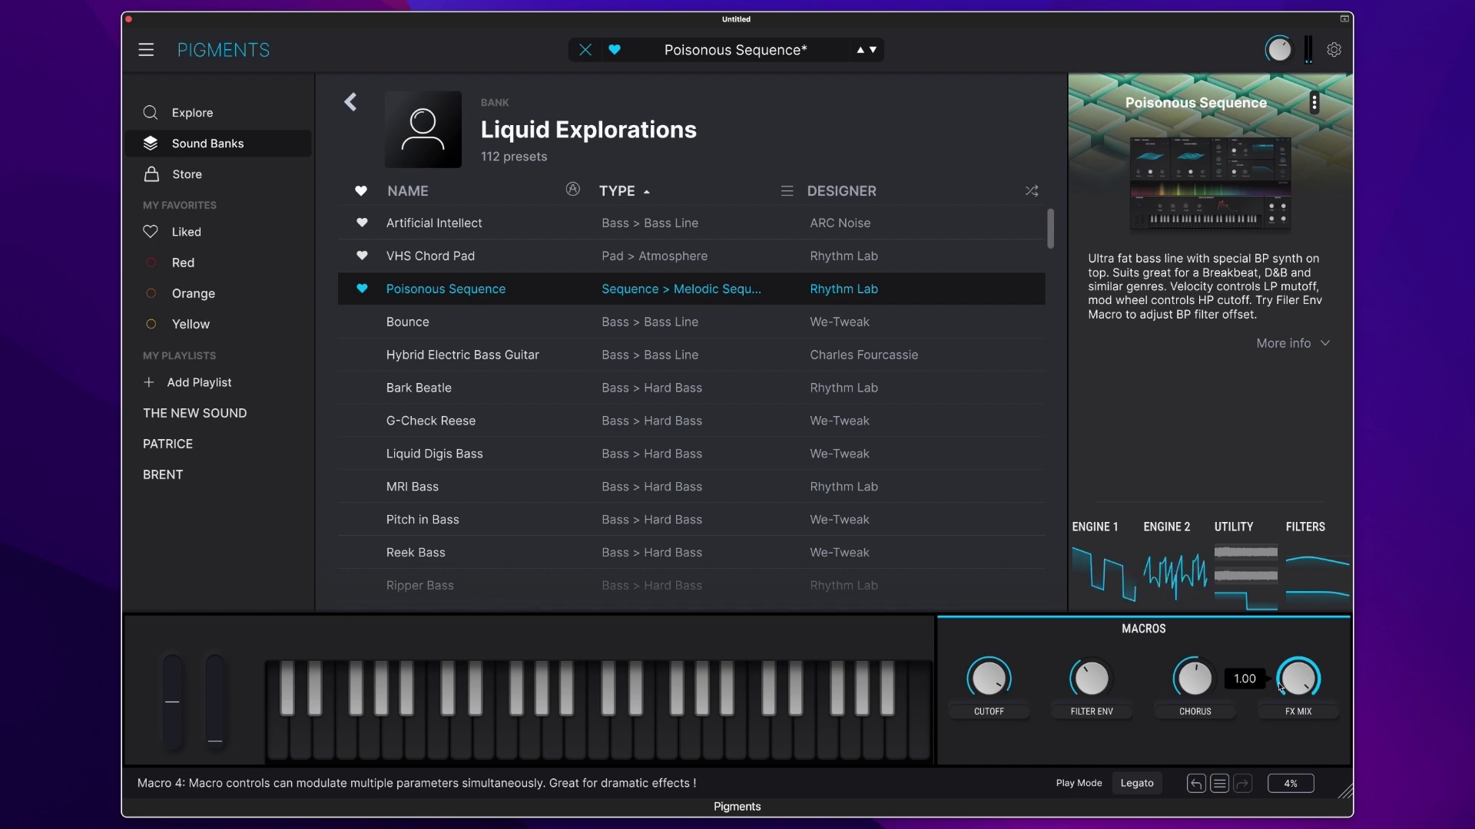